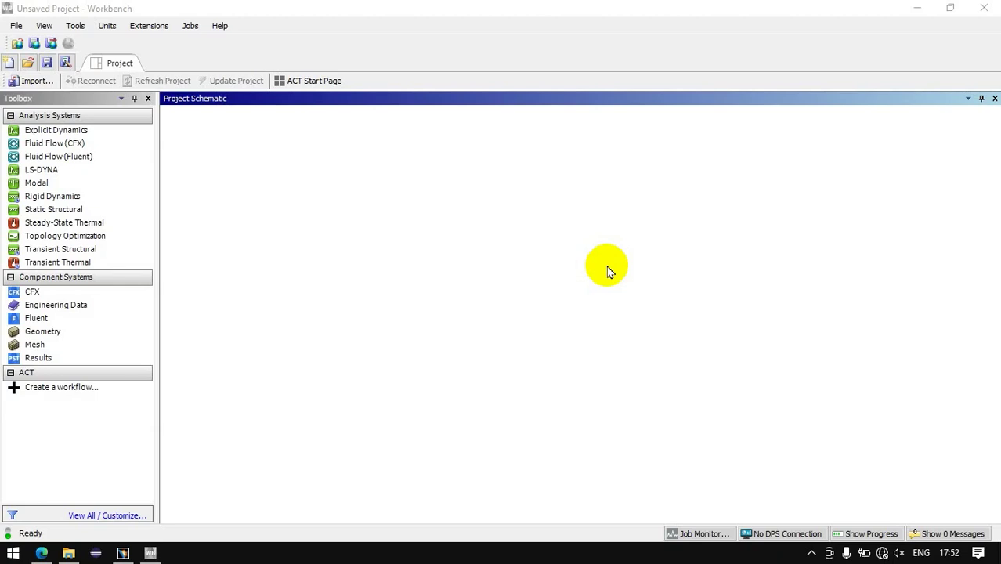
Import Can.stp from Desktop > Model > Can as a Geometry system.
left_click(35, 81)
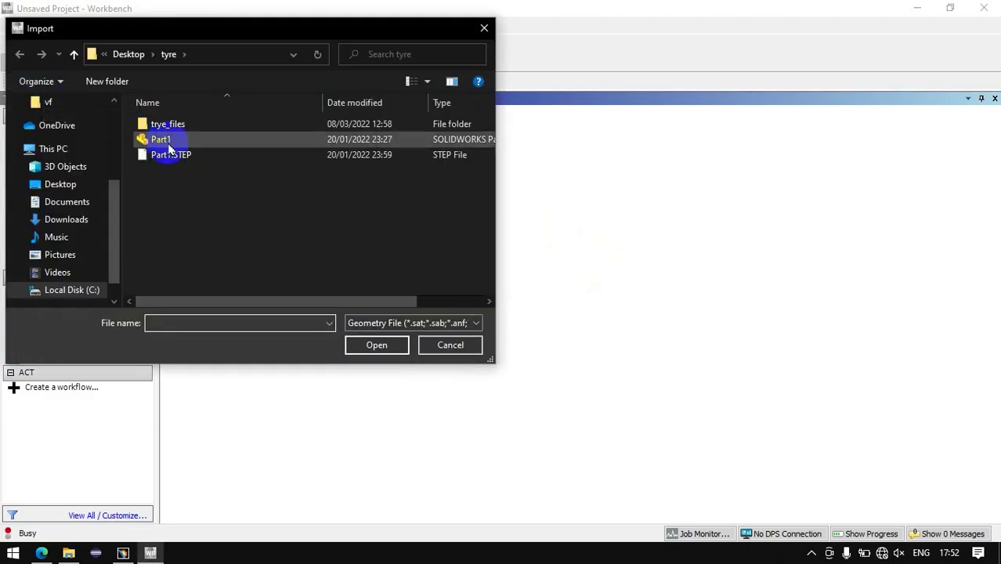
left_click(127, 53)
double_click(171, 196)
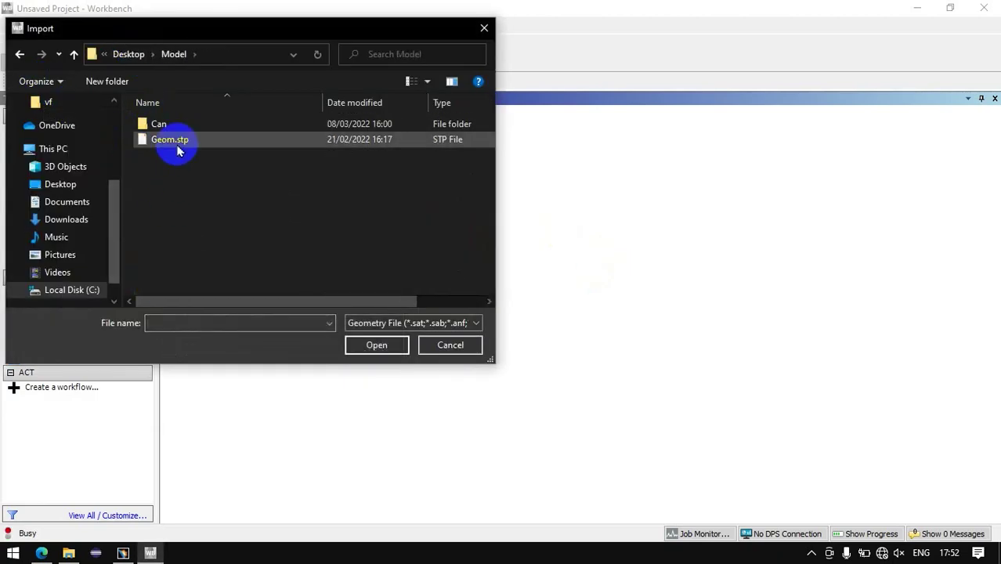
left_click(177, 141)
double_click(182, 125)
left_click(181, 139)
left_click(380, 344)
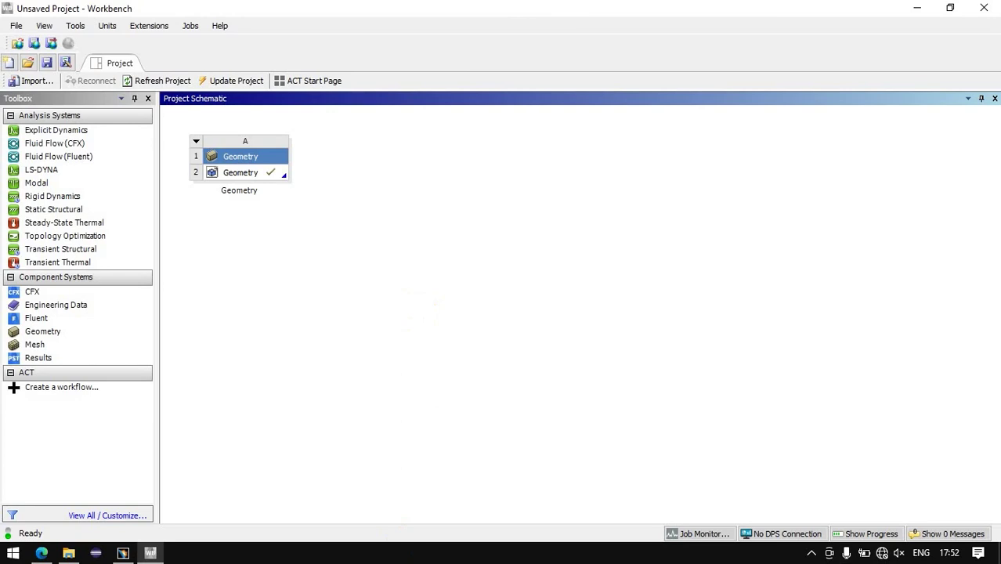
Open the imported geometry cell A2 for editing in DesignModeler.
left_click(271, 177)
right_click(272, 179)
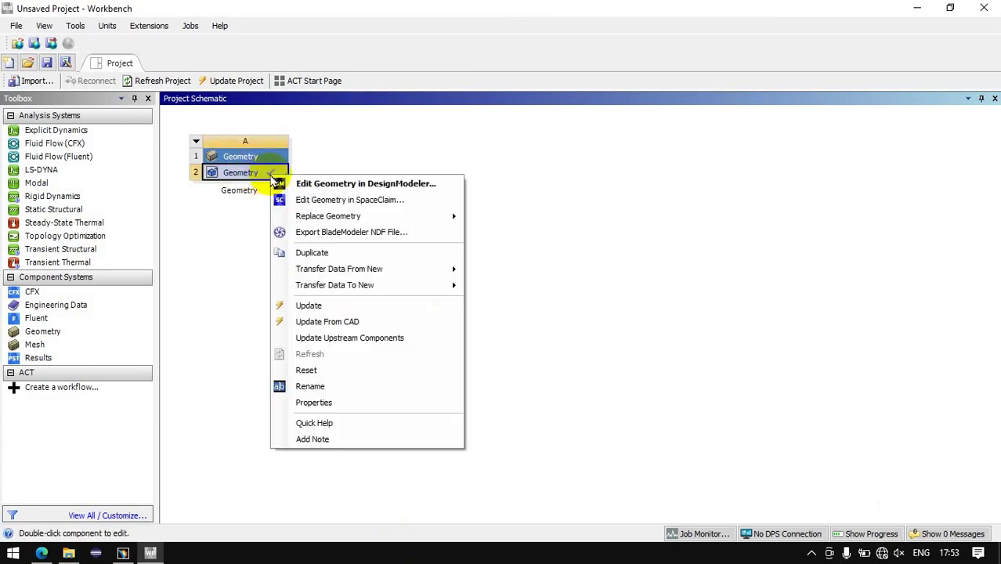
left_click(390, 183)
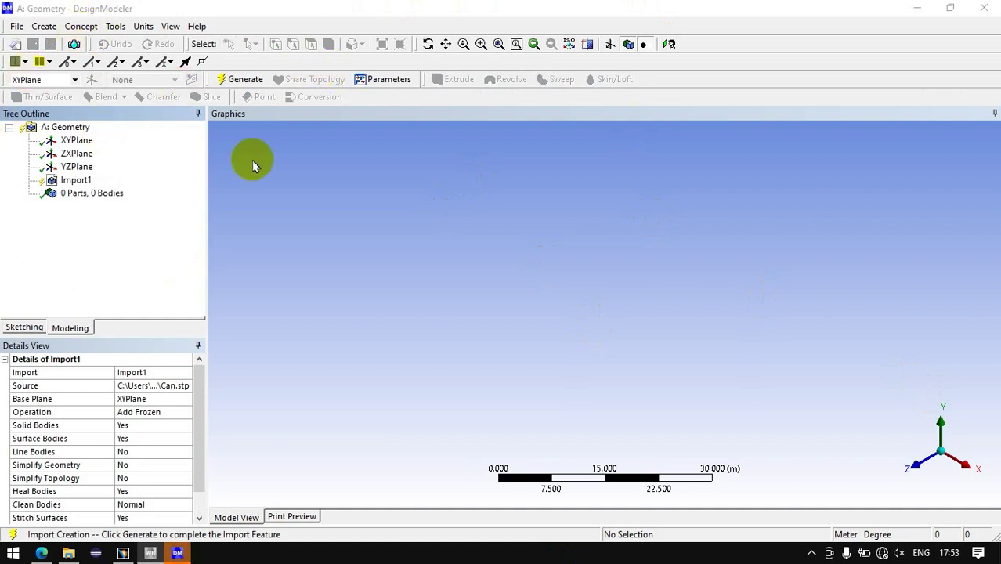
Generate Can.stp as 1 Part, 1 Body, then drop a Static Structural system onto the shared geometry.
left_click(240, 81)
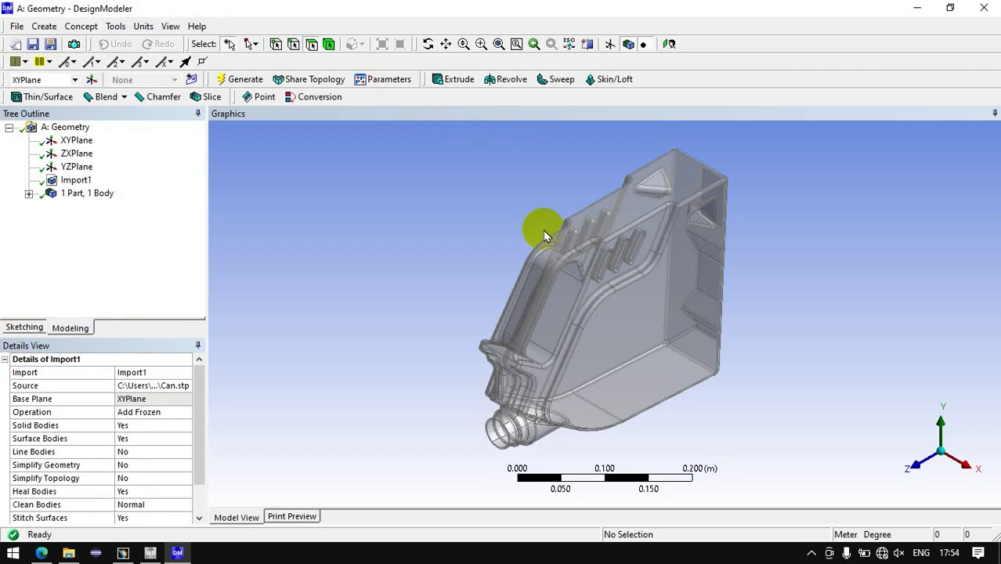
middle_click_drag(546, 235, 472, 291)
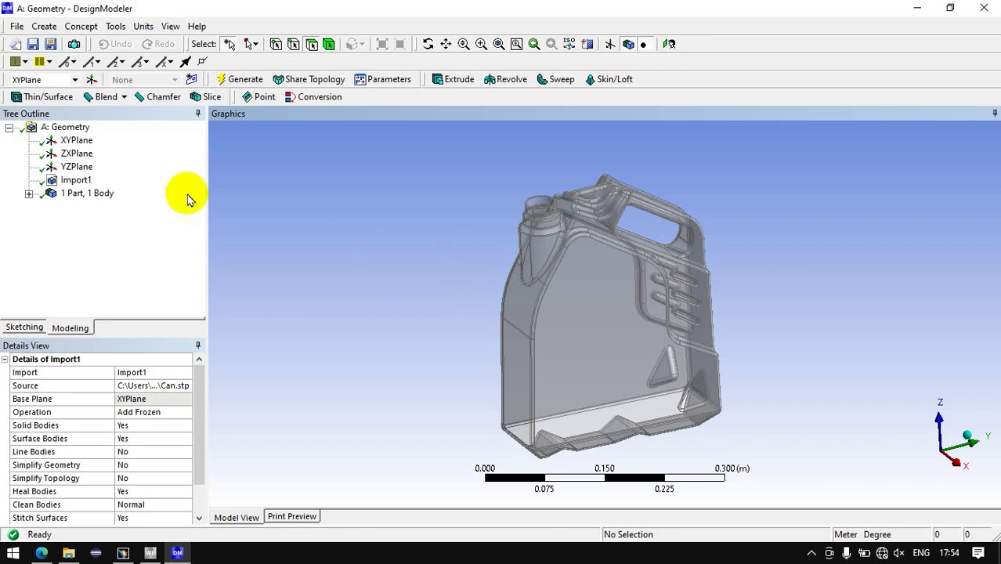
double_click(87, 193)
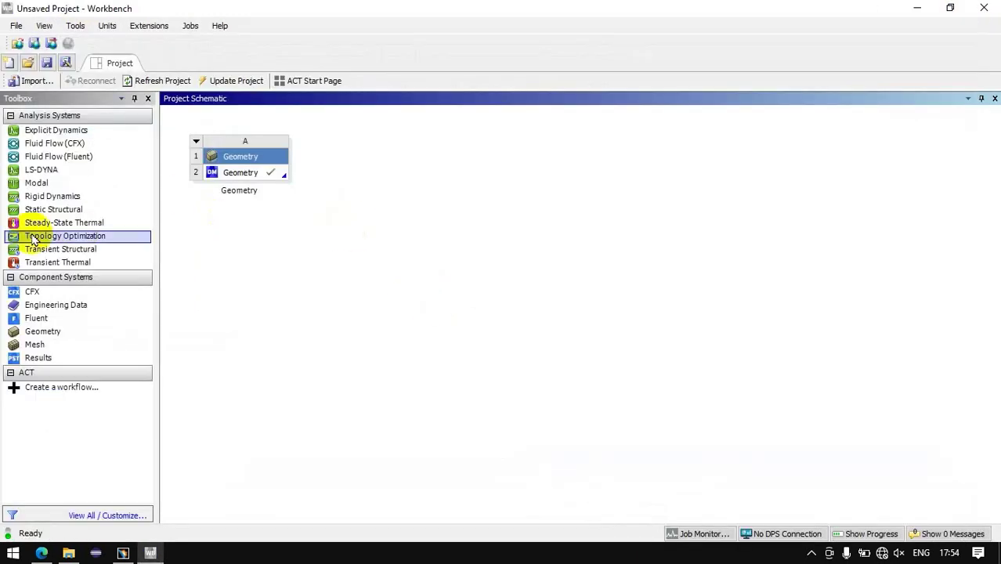
mouse_move(48, 209)
left_mouse_down()
mouse_move(271, 192)
mouse_move(349, 270)
left_mouse_up()
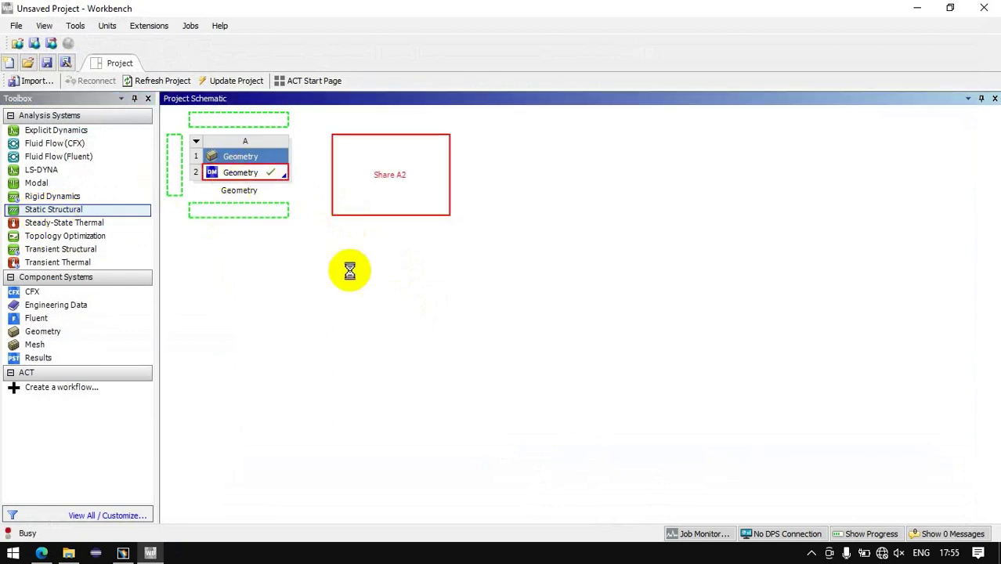
Launch the Static Structural Model cell in Mechanical and bring the Mechanical window forward.
double_click(378, 204)
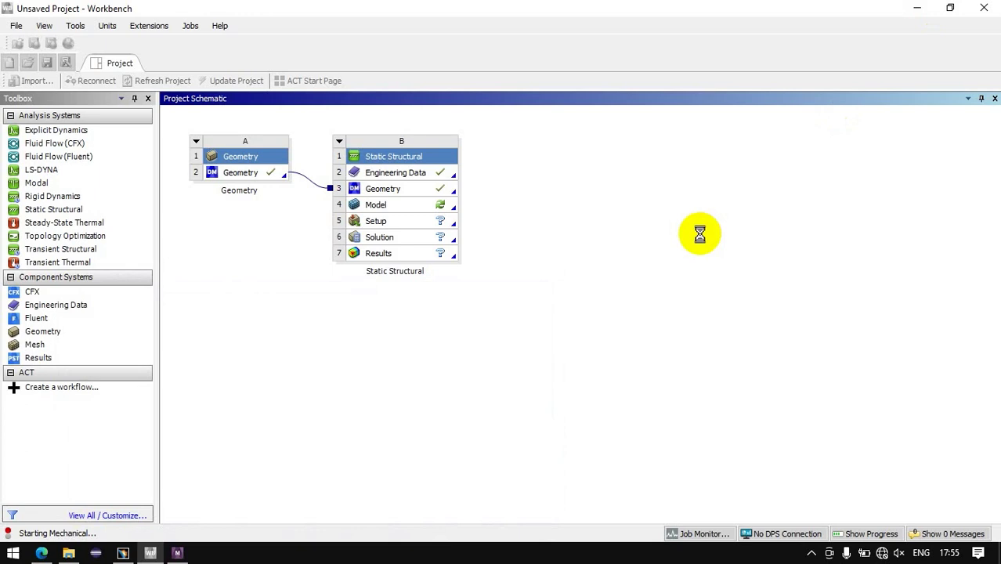
left_click(177, 553)
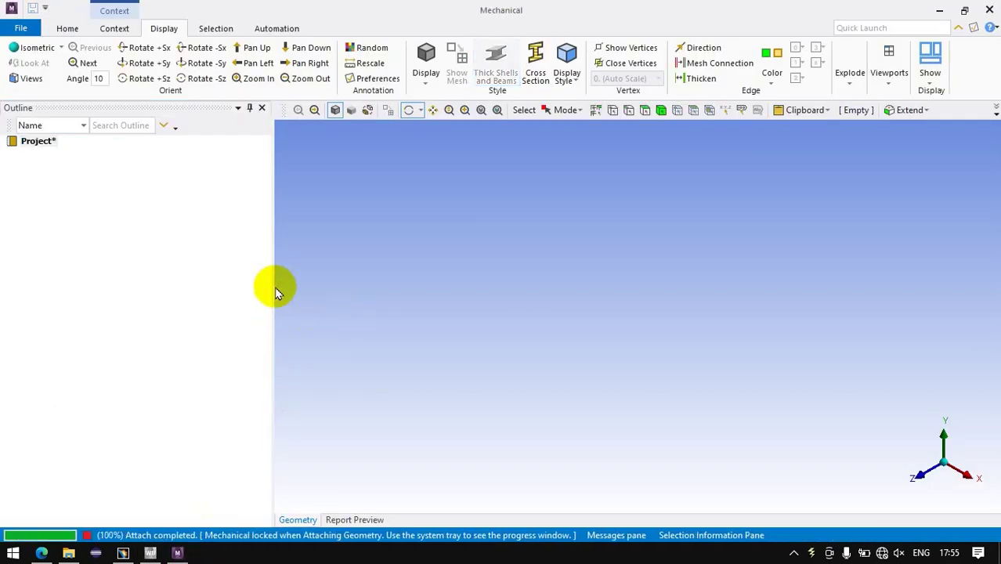
Select the inner faces inside the jerry can's filler neck.
left_click_drag(275, 313, 188, 314)
mouse_move(440, 312)
middle_mouse_down()
mouse_move(698, 328)
mouse_move(684, 306)
mouse_move(680, 329)
mouse_move(599, 331)
mouse_move(585, 309)
mouse_move(603, 298)
middle_mouse_up()
left_click(682, 342)
left_click(584, 329, "ctrl")
left_click(672, 390, "ctrl")
left_click(672, 390, "ctrl")
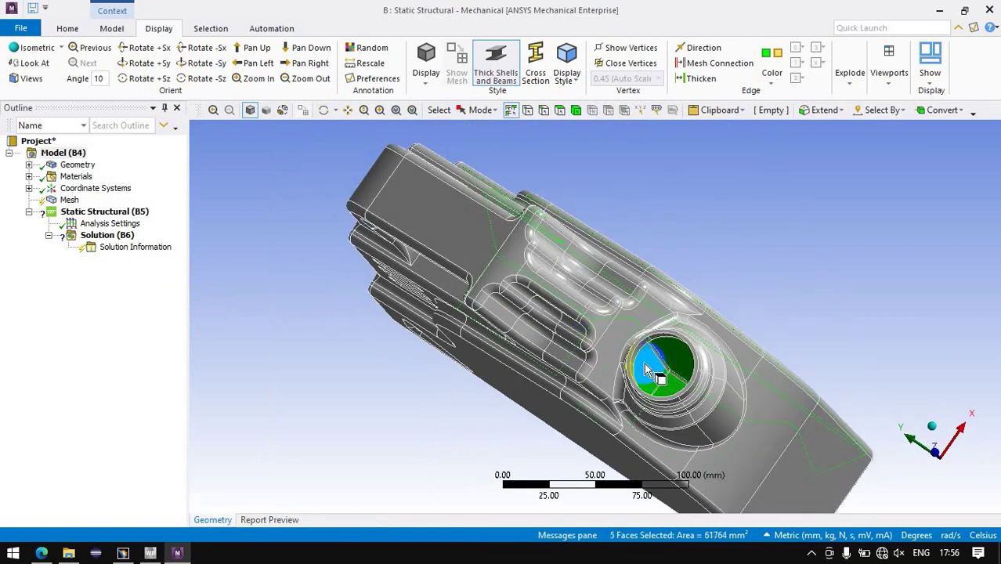
Add the remaining inner faces until 15 faces are selected.
mouse_move(672, 389)
middle_mouse_down()
mouse_move(623, 358)
mouse_move(610, 391)
mouse_move(634, 388)
middle_mouse_up()
left_click(763, 470, "ctrl")
left_click(766, 426, "ctrl")
middle_click_drag(767, 427, 599, 289)
left_click(622, 349, "ctrl")
mouse_move(623, 349)
middle_mouse_down()
mouse_move(633, 325)
mouse_move(643, 349)
mouse_move(700, 353)
mouse_move(672, 352)
mouse_move(632, 331)
mouse_move(628, 349)
mouse_move(619, 345)
mouse_move(586, 325)
mouse_move(599, 297)
mouse_move(592, 409)
mouse_move(598, 343)
mouse_move(641, 362)
mouse_move(637, 286)
mouse_move(637, 330)
mouse_move(583, 339)
mouse_move(576, 438)
mouse_move(642, 376)
mouse_move(637, 340)
mouse_move(585, 314)
mouse_move(599, 319)
middle_mouse_up()
left_click(575, 335, "ctrl")
Switch the unit system to Metric (m) and then back to Metric (mm).
scroll(603, 384, "down", 3)
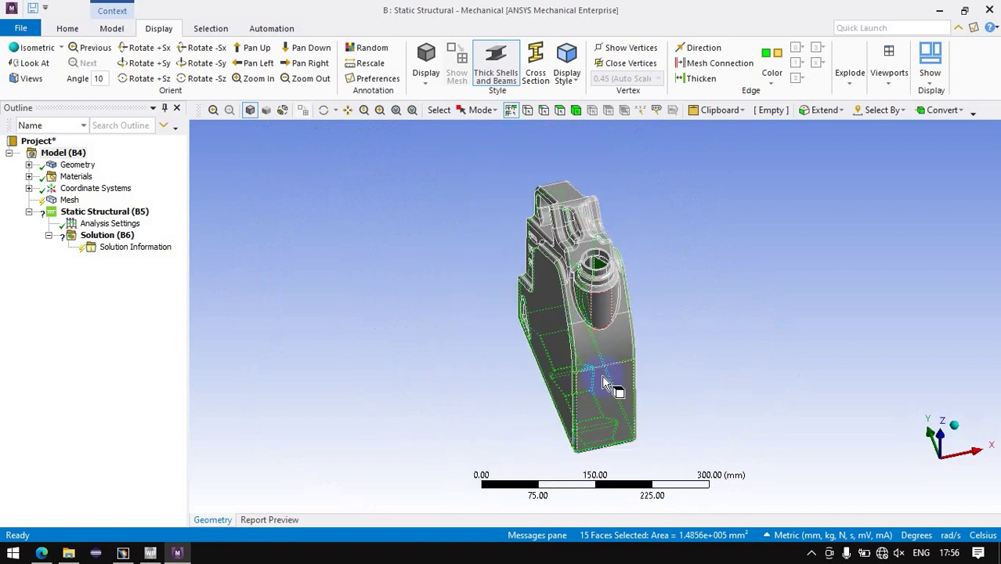
right_click(603, 377)
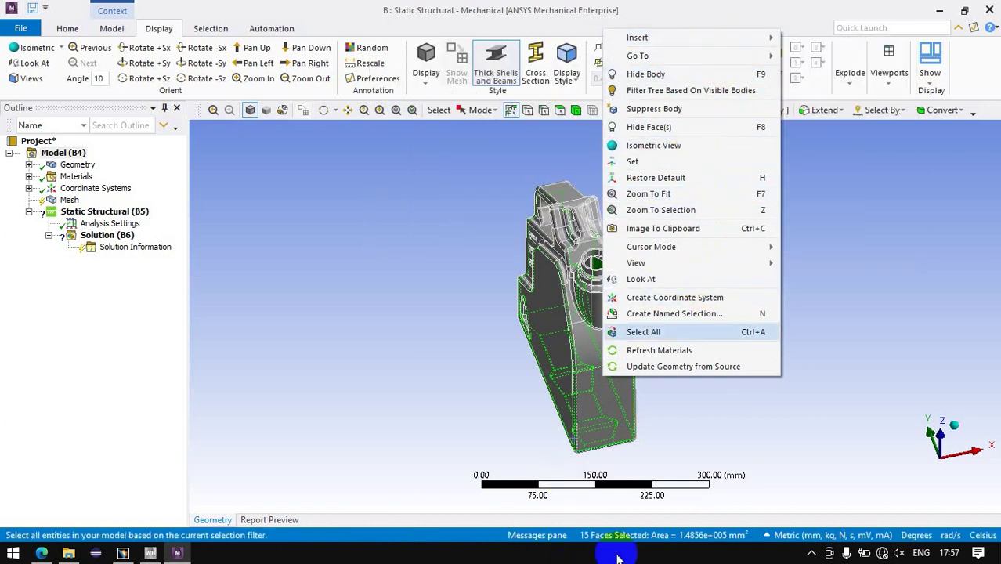
left_click(830, 536)
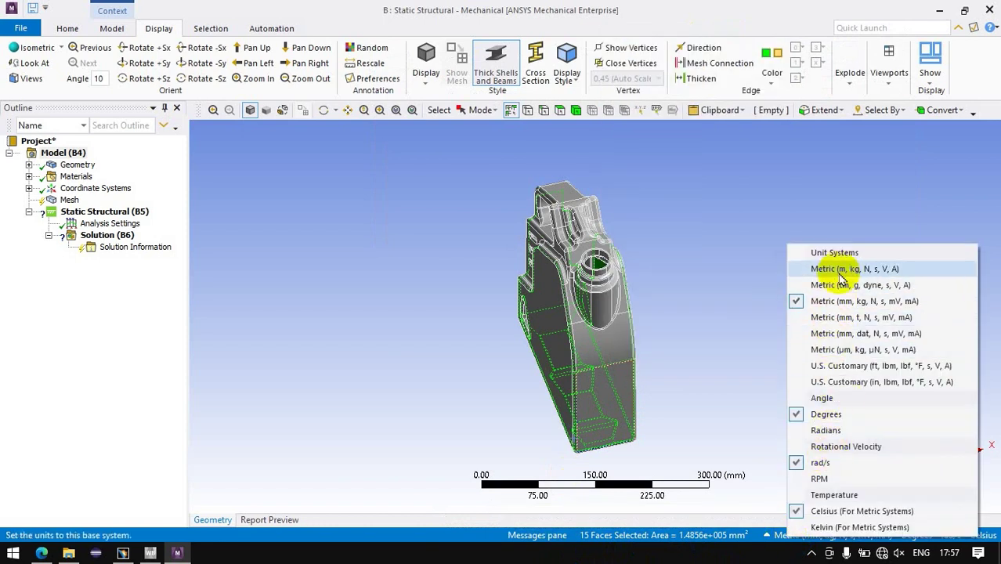
left_click(839, 268)
middle_click_drag(710, 390, 705, 376)
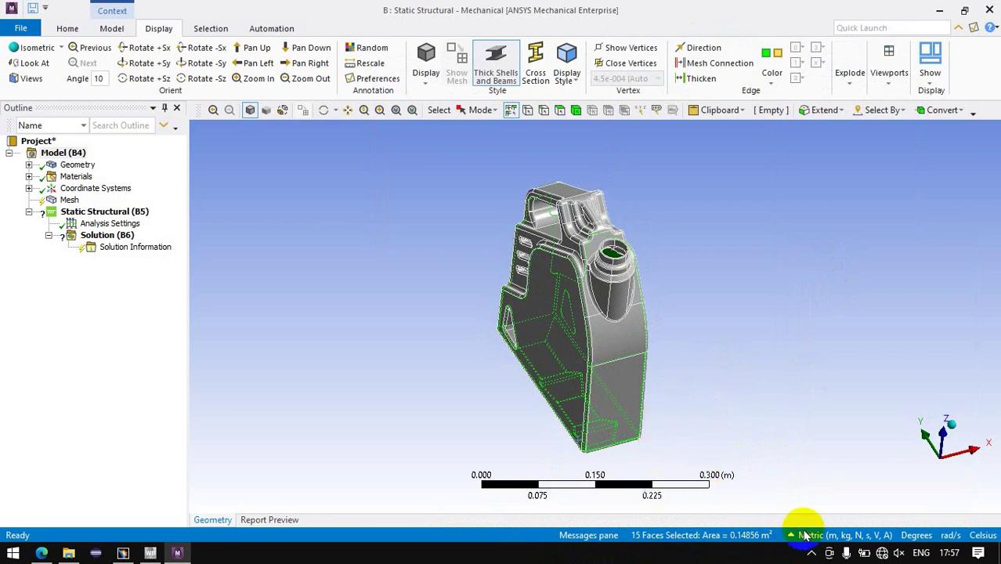
left_click(830, 536)
left_click(834, 293)
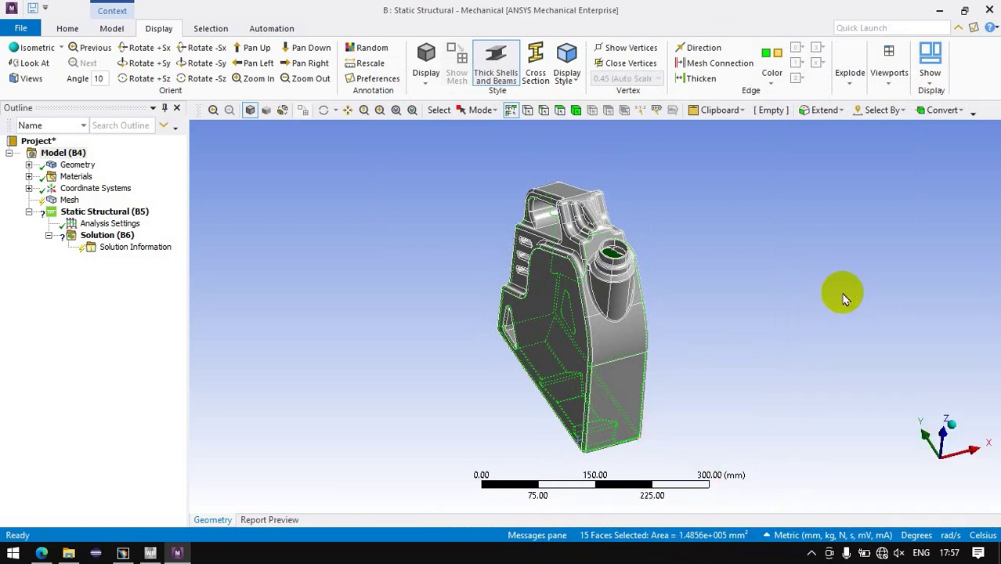
Close the Graph and Tabular Data panes.
right_click(615, 301)
mouse_move(690, 10)
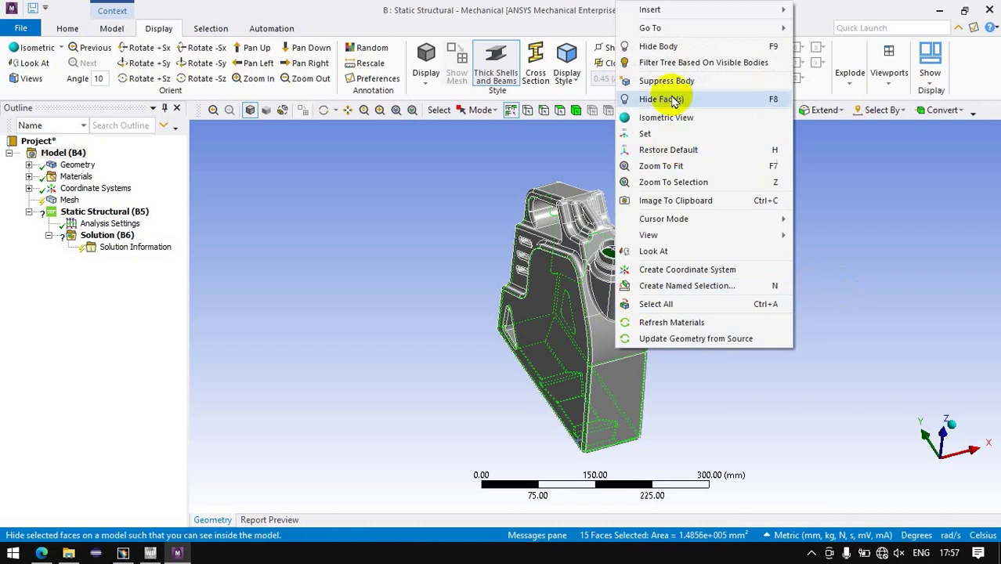
left_click(91, 217, "ctrl")
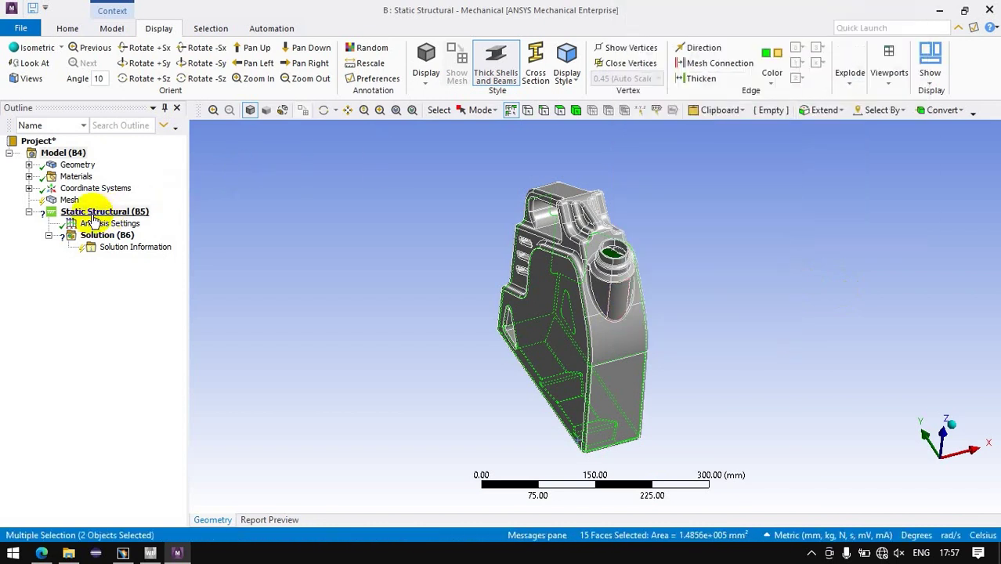
right_click(92, 219)
left_click(539, 245)
left_click(539, 245)
left_click(992, 245)
Bring up the Insert load menu for Static Structural with the 15 faces still selected.
right_click(110, 213)
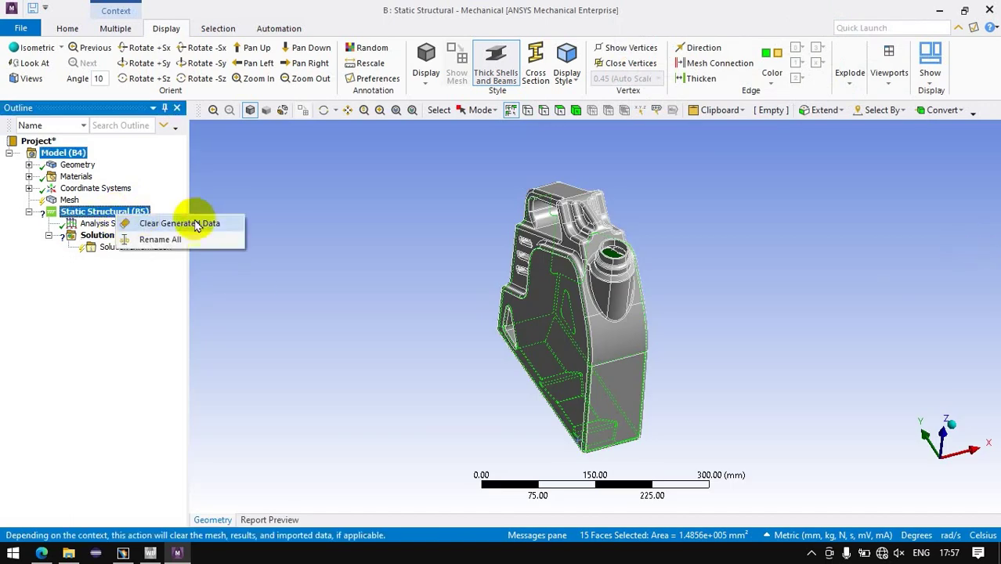
key("Escape")
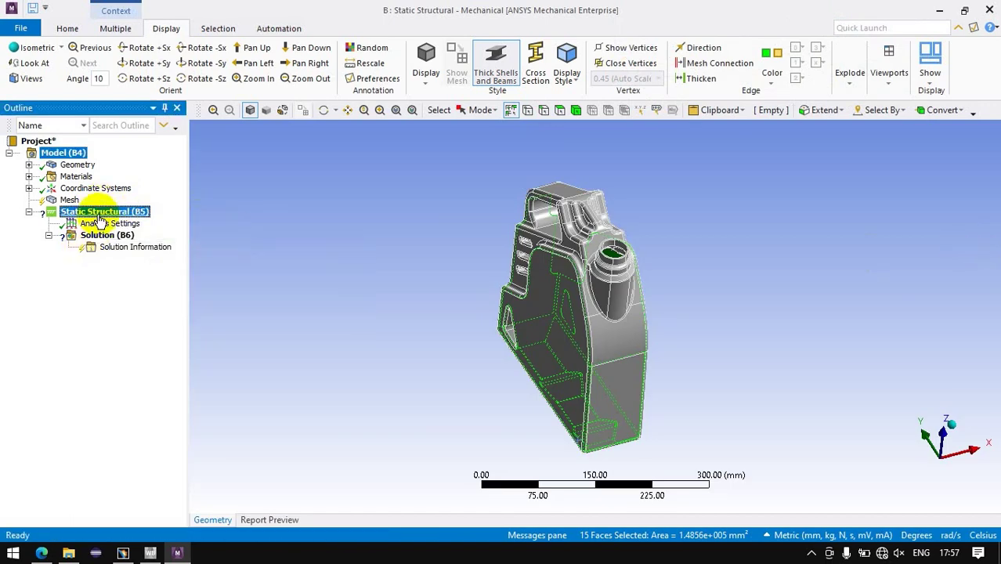
left_click(98, 213)
right_click(100, 217)
mouse_move(133, 223)
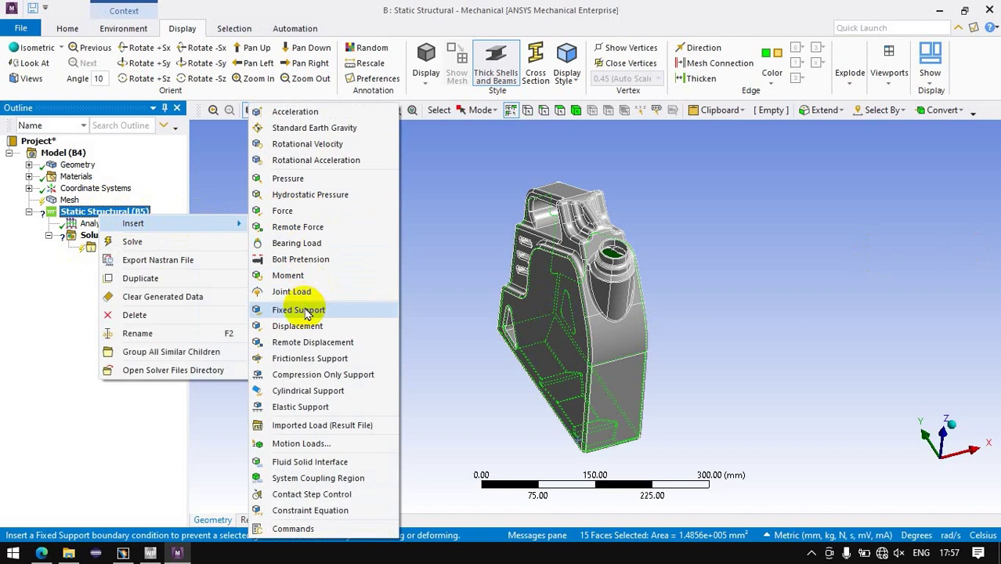
Insert a Pressure load on the 15 faces, leaving the magnitude at 0 MPa.
left_click(289, 179)
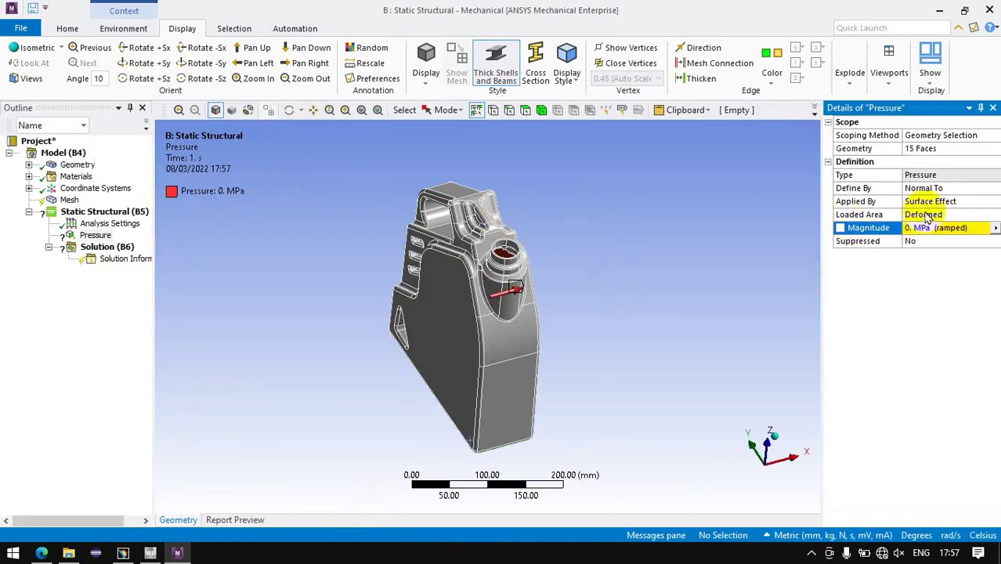
left_click(928, 193)
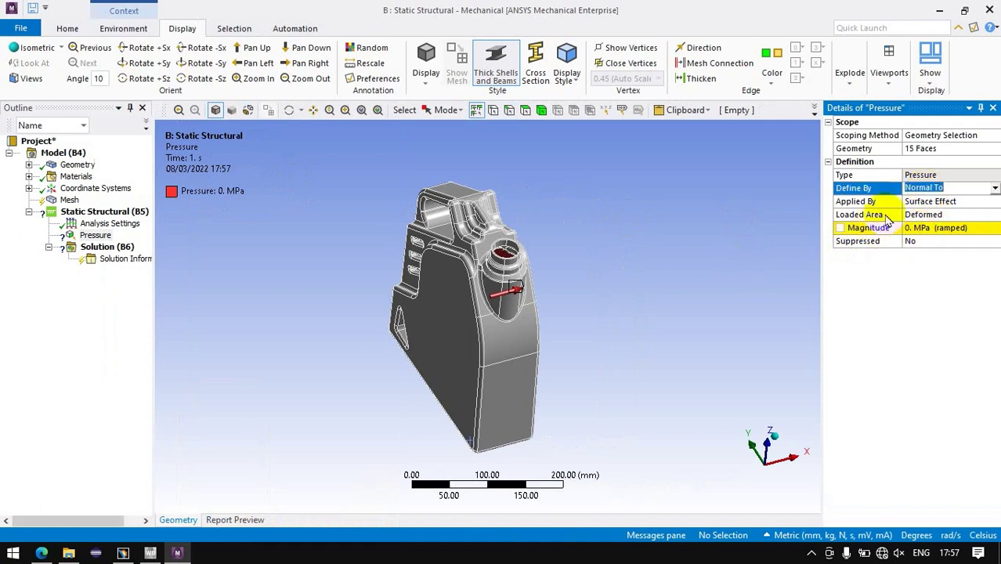
left_click(933, 228)
left_click(921, 229)
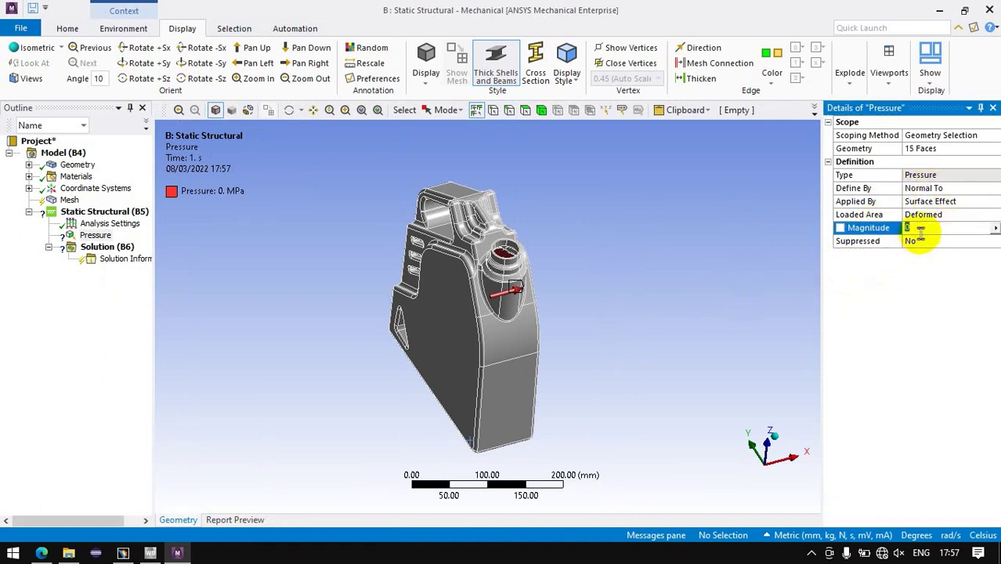
left_click(736, 317)
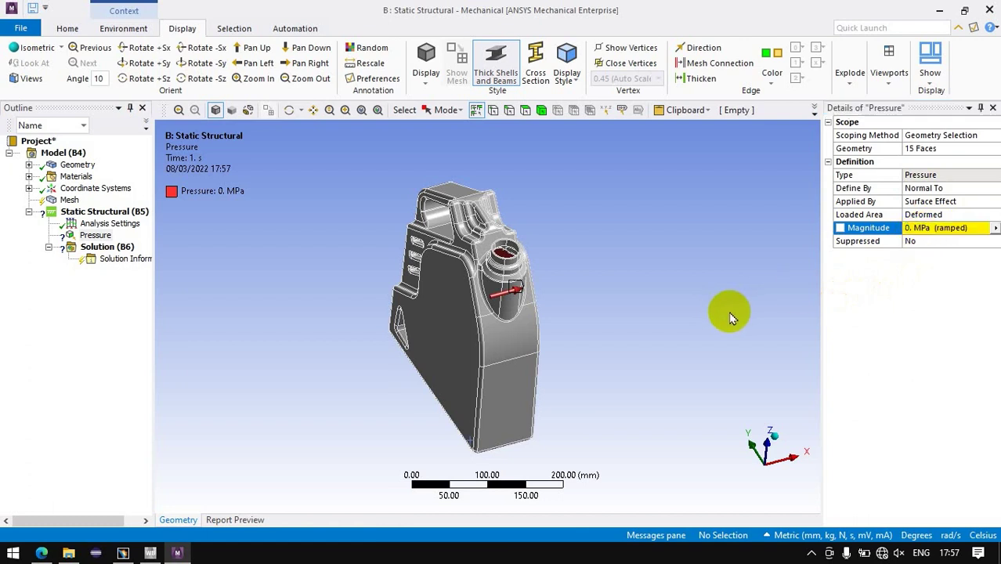
Add a Fixed Support scoped to the three faces of the handle slot.
right_click(85, 212)
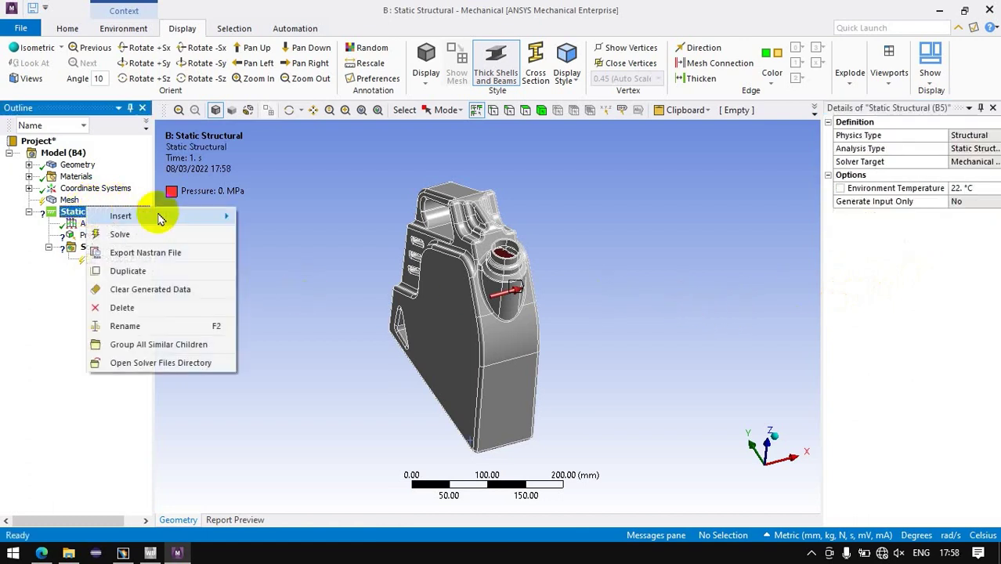
mouse_move(121, 217)
left_click(291, 242)
middle_click_drag(380, 250, 469, 190)
scroll(492, 423, "up", 5)
scroll(565, 320, "up", 3)
left_click(565, 319)
left_click(445, 414, "ctrl")
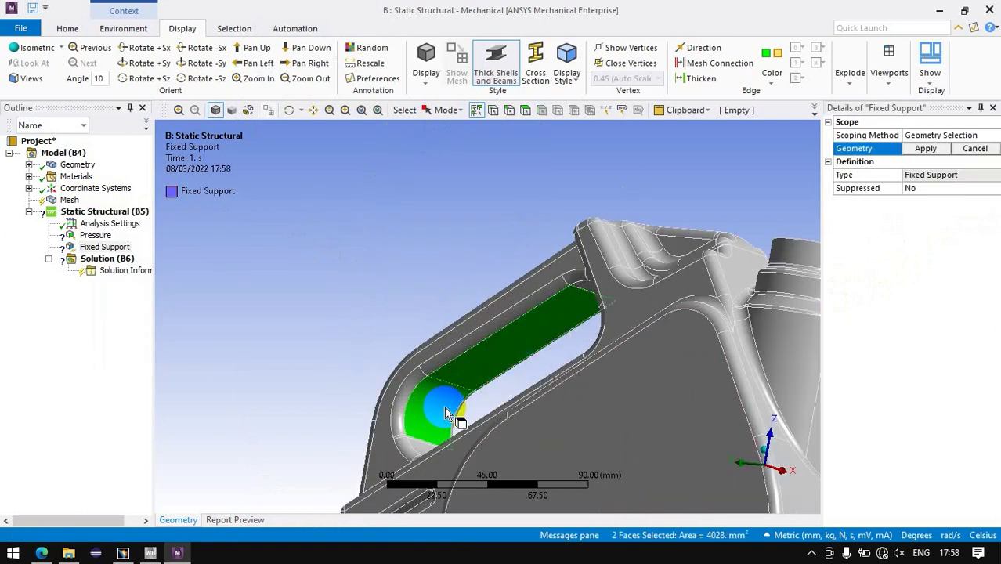
middle_click_drag(445, 414, 549, 376)
left_click(626, 318, "ctrl")
left_click(925, 148)
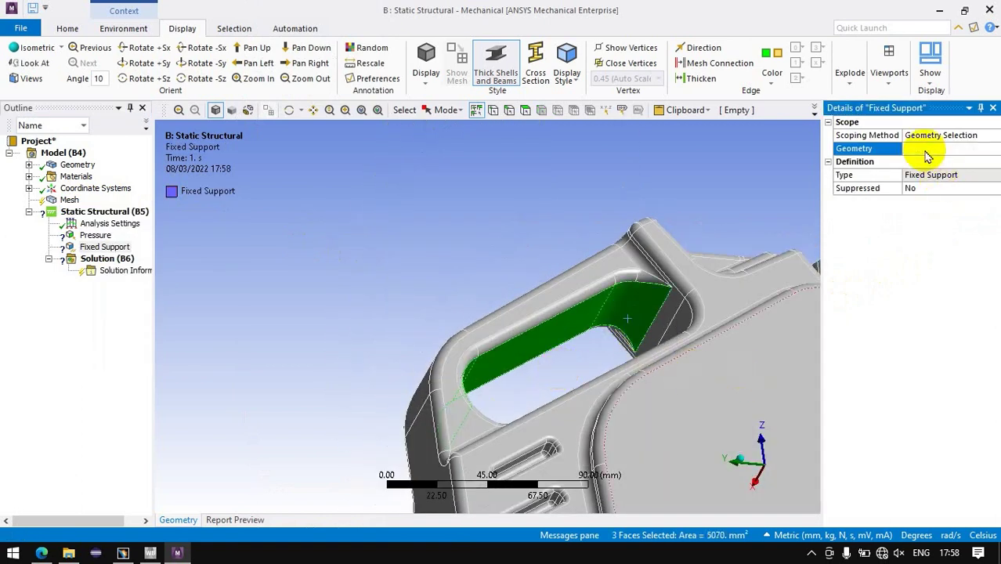
Zoom to fit the whole canister and select the Pressure load.
scroll(585, 306, "down", 5)
middle_click_drag(585, 306, 517, 372)
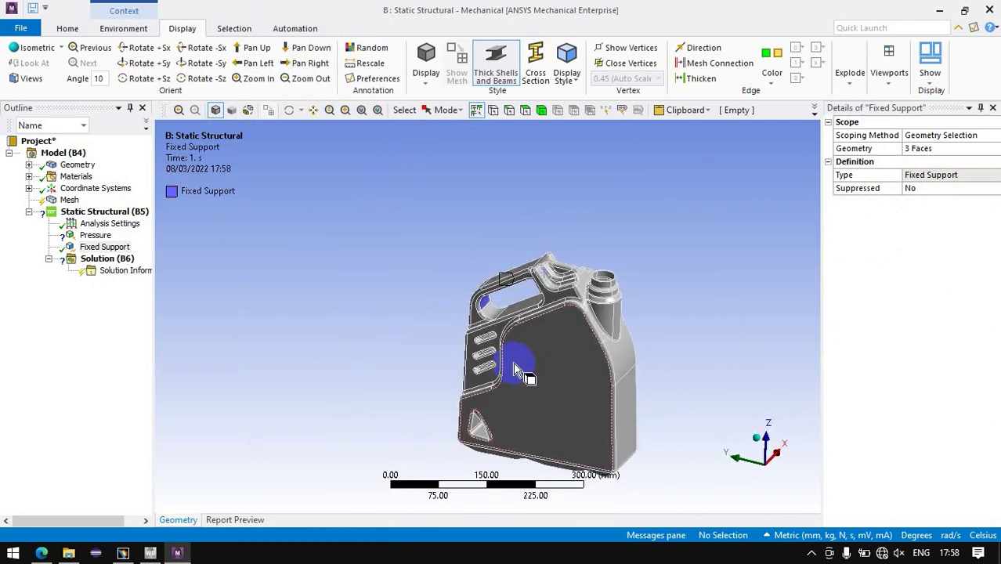
left_click(377, 110)
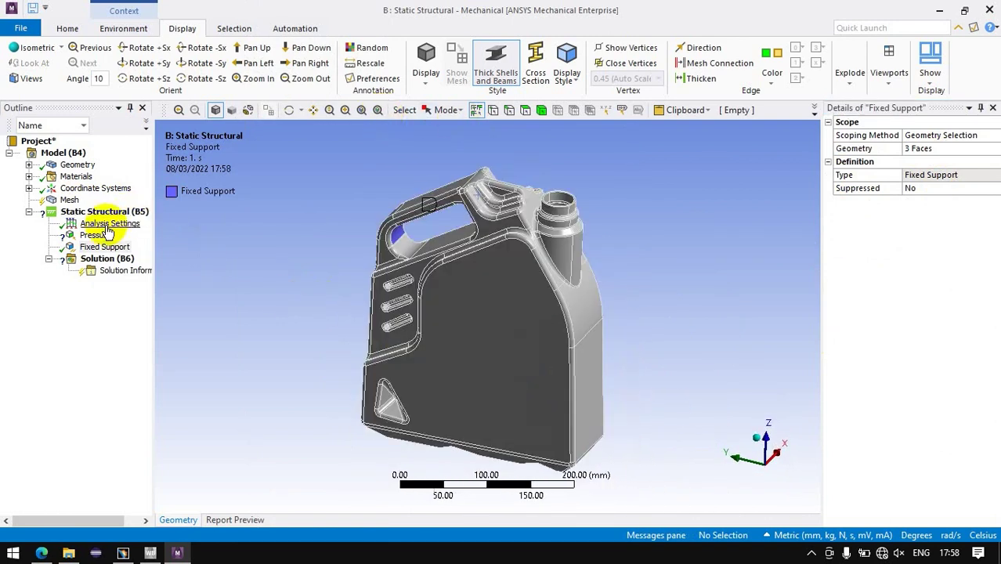
left_click(95, 235)
Insert a Comment under Pressure and start typing the 5 kg load calculation.
right_click(96, 235)
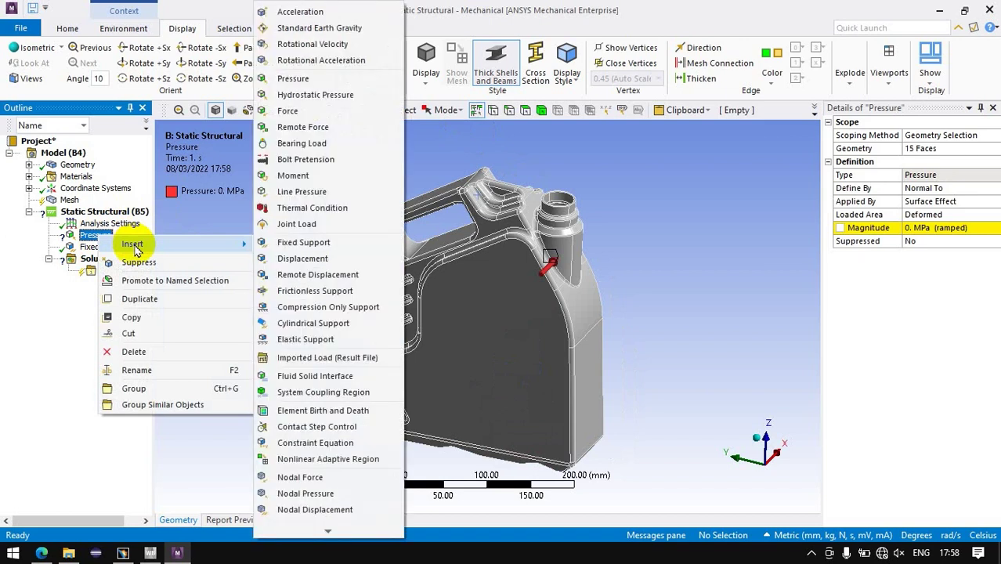
left_click(150, 25)
left_click(69, 30)
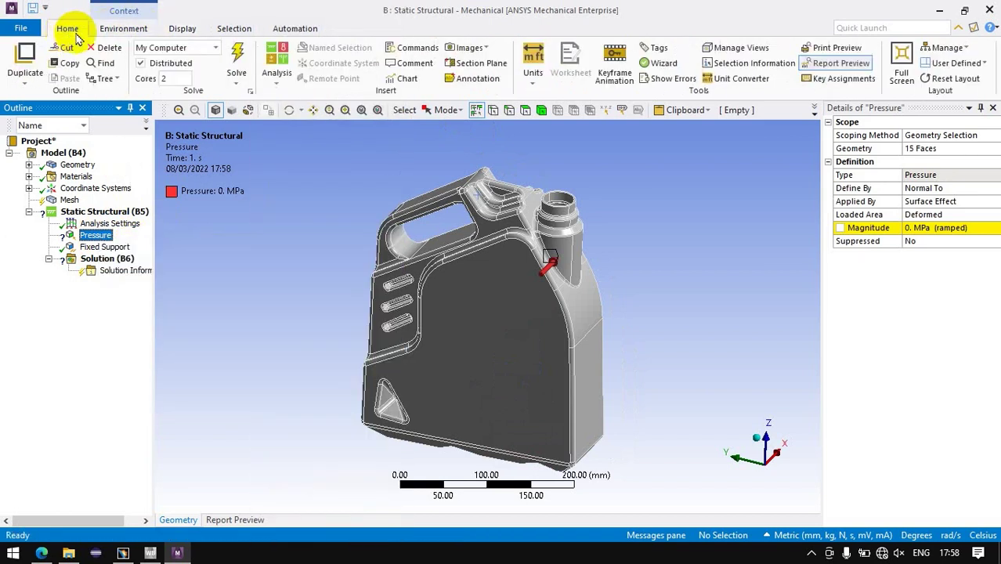
left_click(414, 62)
left_click_drag(268, 286, 157, 288)
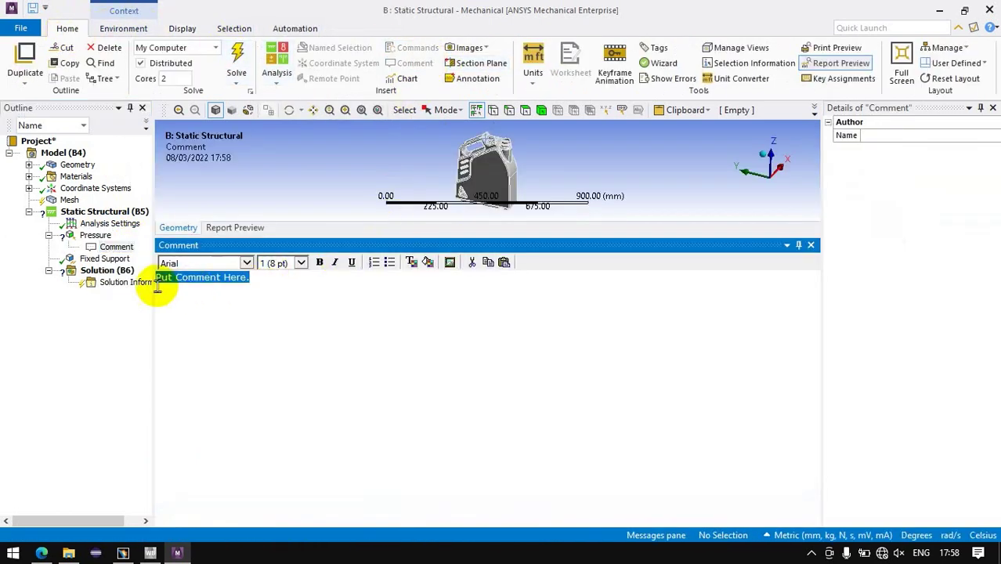
type("Load = 5 kg")
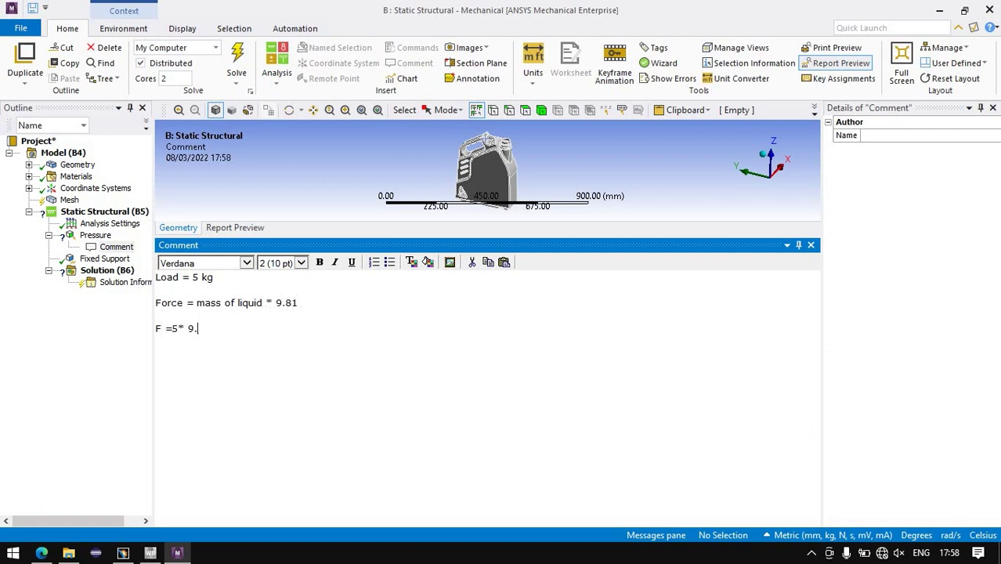
Compute 5 × 9.81 = 49.05 in Windows Calculator and paste it as the force.
left_click(12, 553)
type("ca")
key("Return")
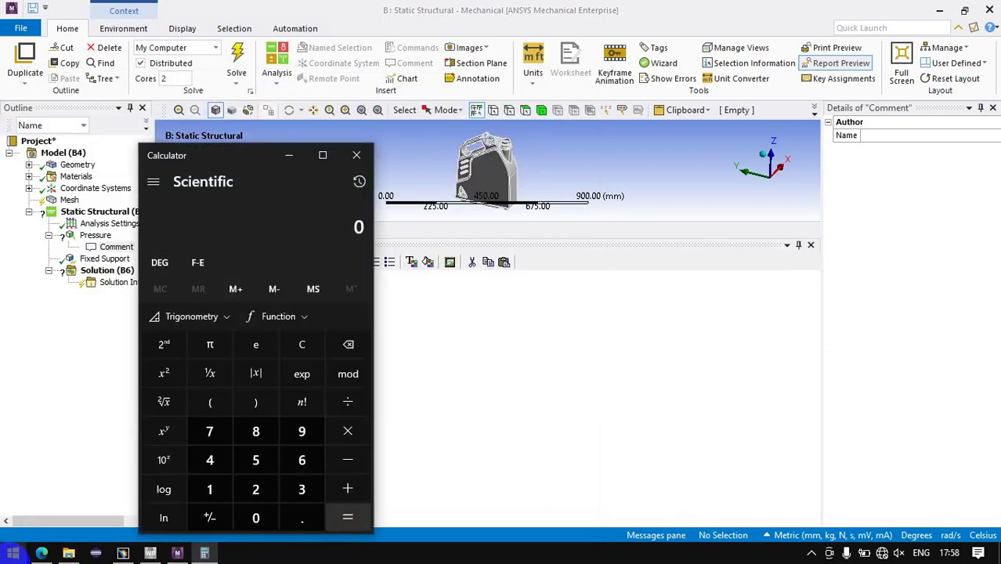
left_click_drag(304, 229, 367, 227)
key("ctrl+c")
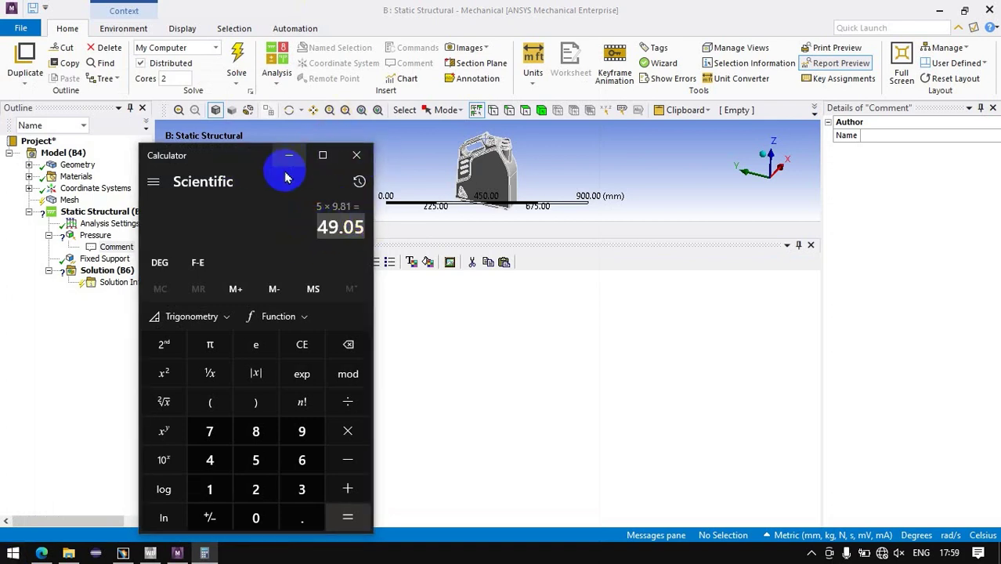
left_click(289, 155)
key("ctrl+v")
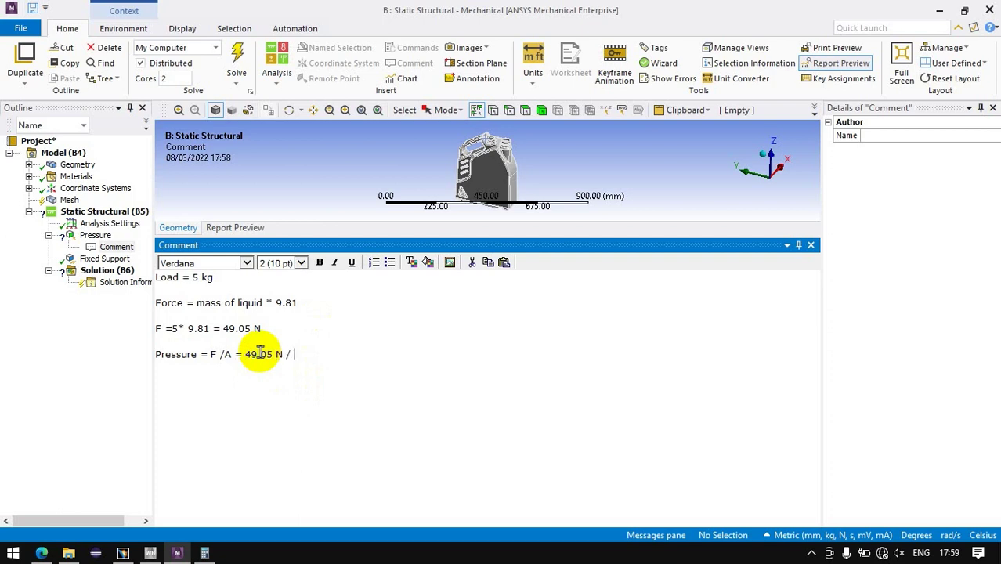
Read the pressure faces' total area, 1.4865e+5 mm², and add it to the comment's F/A formula.
left_click(88, 235)
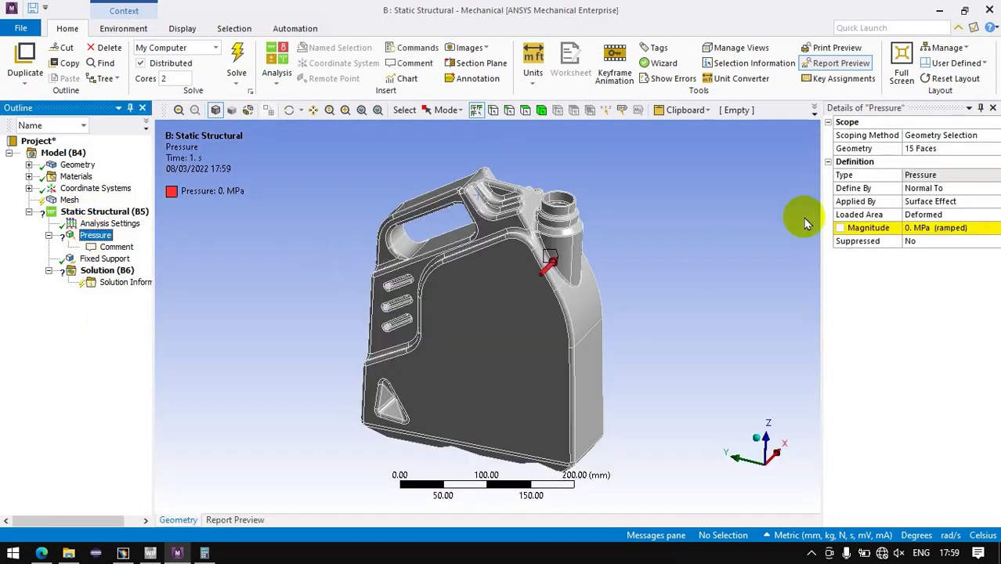
left_click(931, 150)
right_click(683, 540)
left_click(683, 540)
double_click(683, 540)
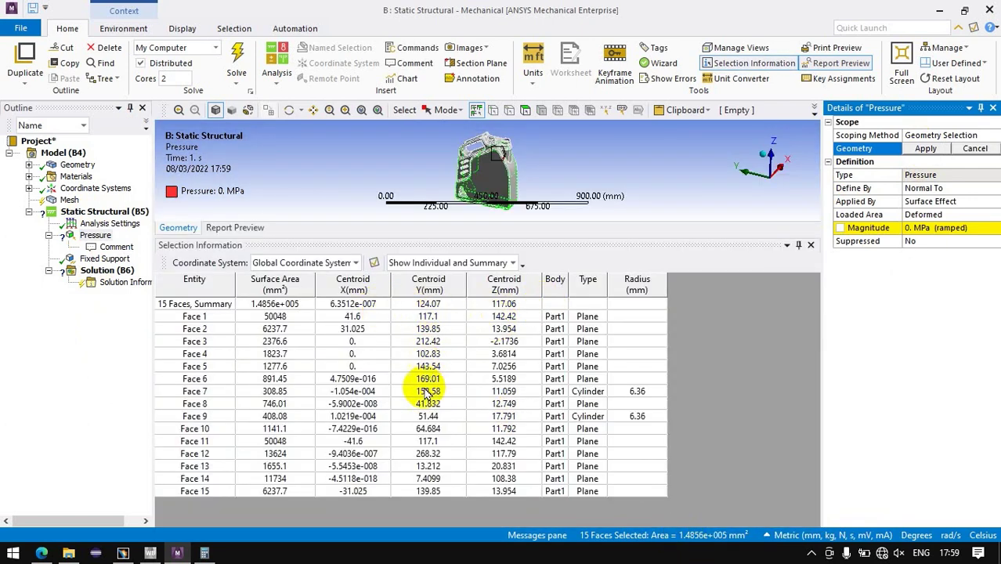
left_click(811, 246)
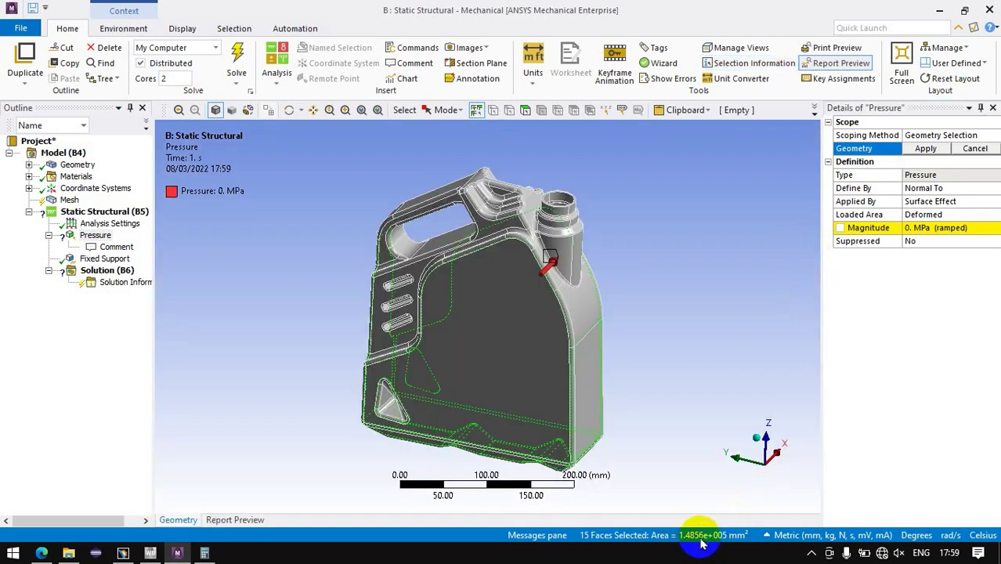
left_click(116, 247)
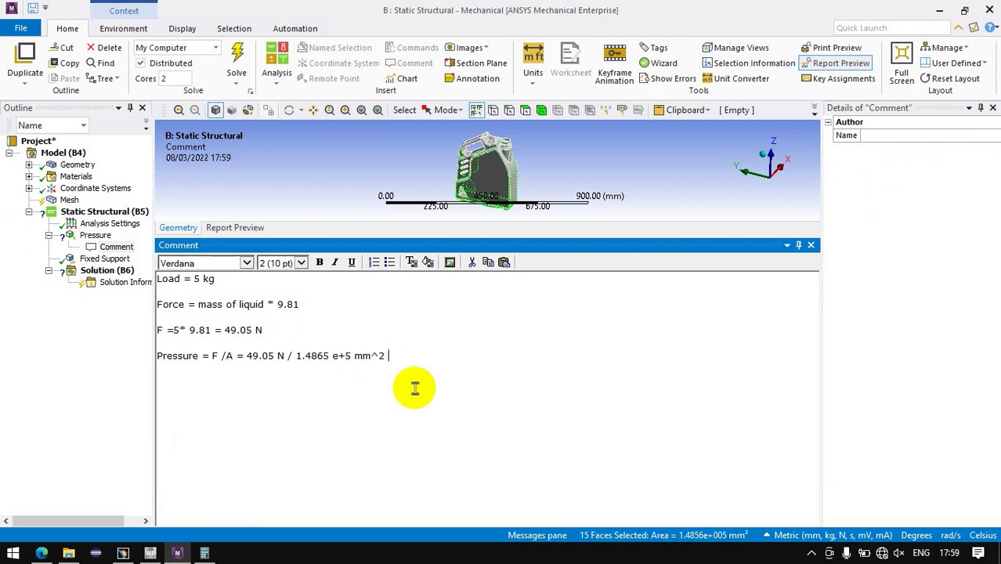
Calculate 49.05 / 1.4865 / 100000 ≈ 3.2997e-4 MPa and paste it into the pressure line.
left_click(204, 553)
left_click_drag(195, 151, 621, 138)
type("1")
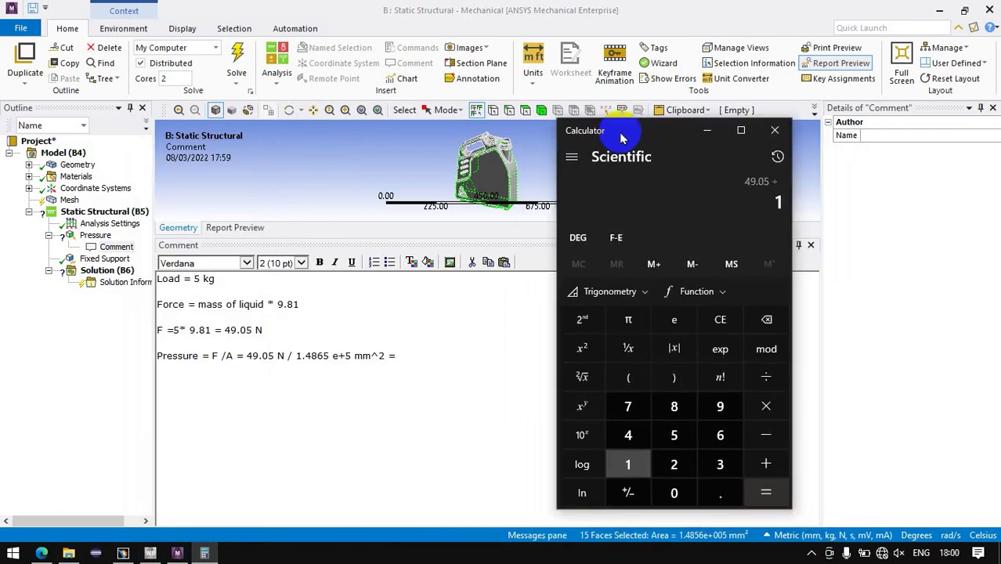
type(".4865")
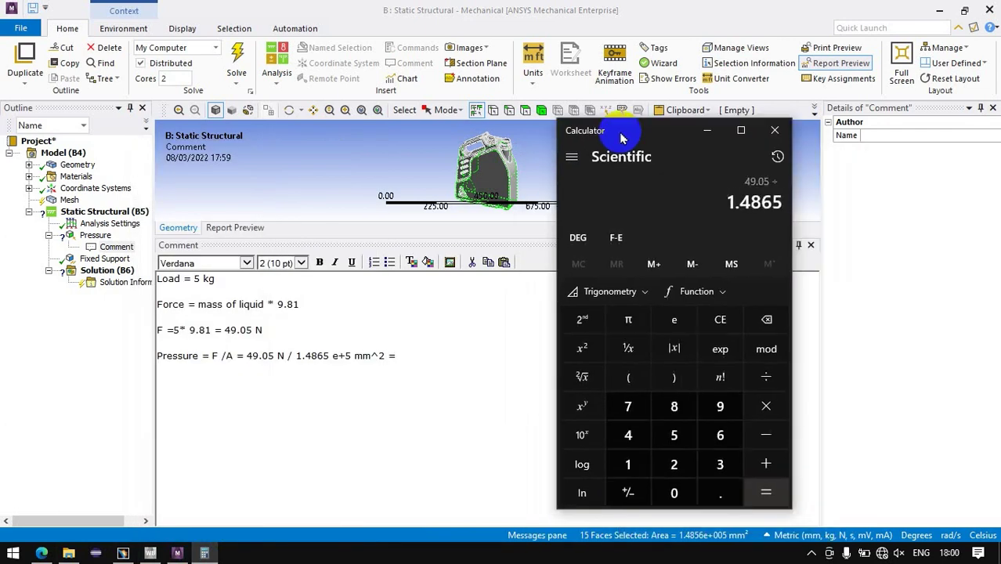
key("Return")
type("/")
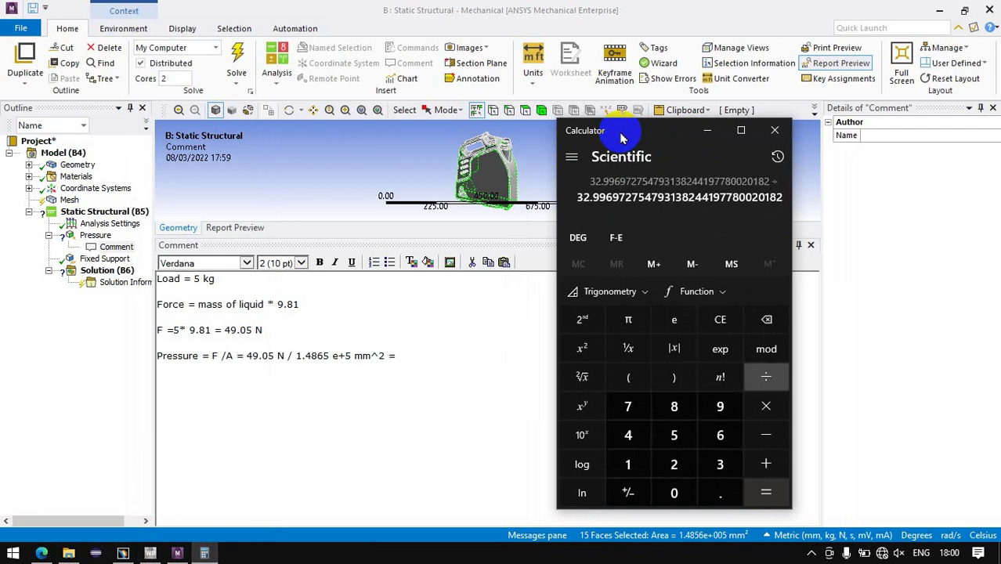
key("Return")
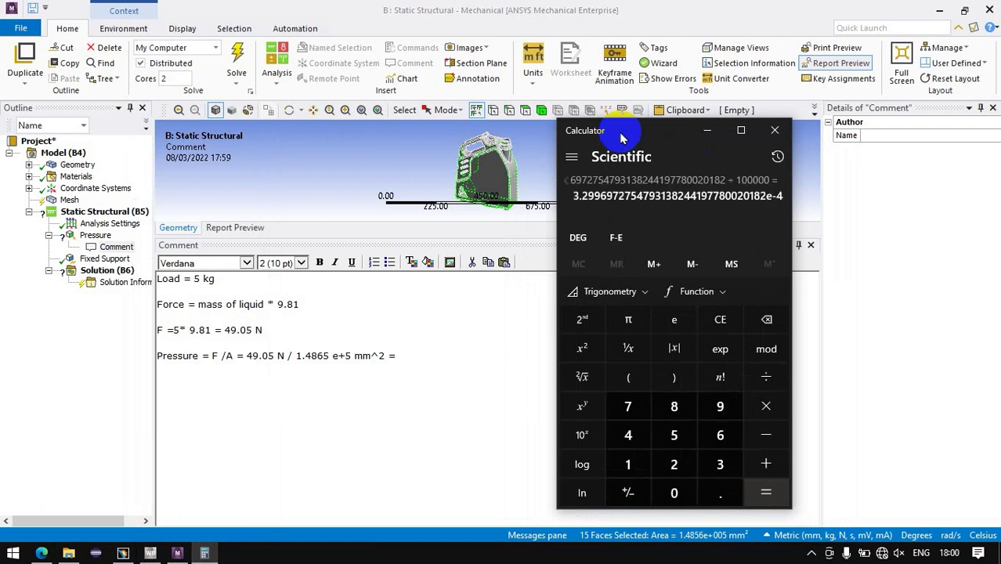
left_click_drag(576, 196, 773, 185)
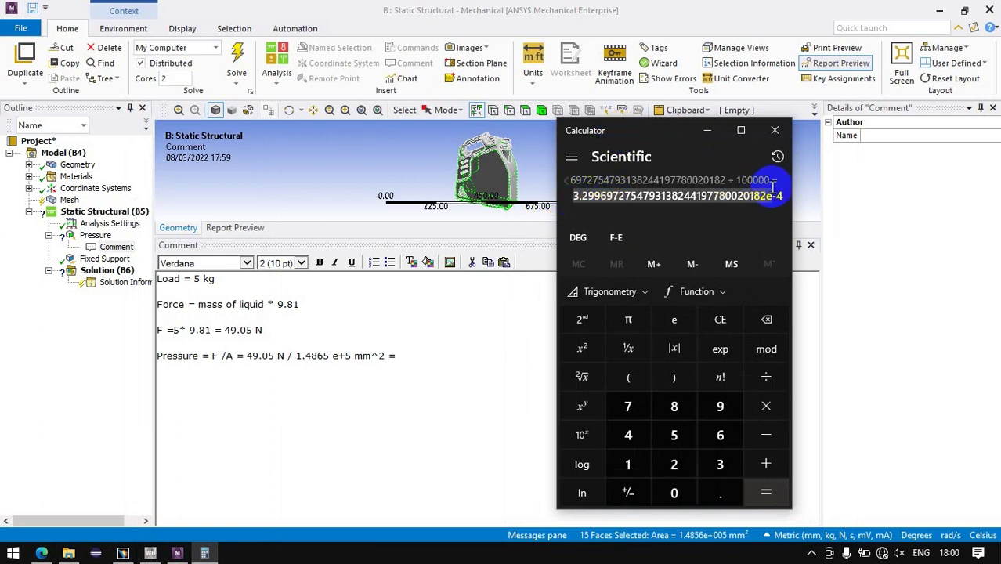
left_click(461, 357)
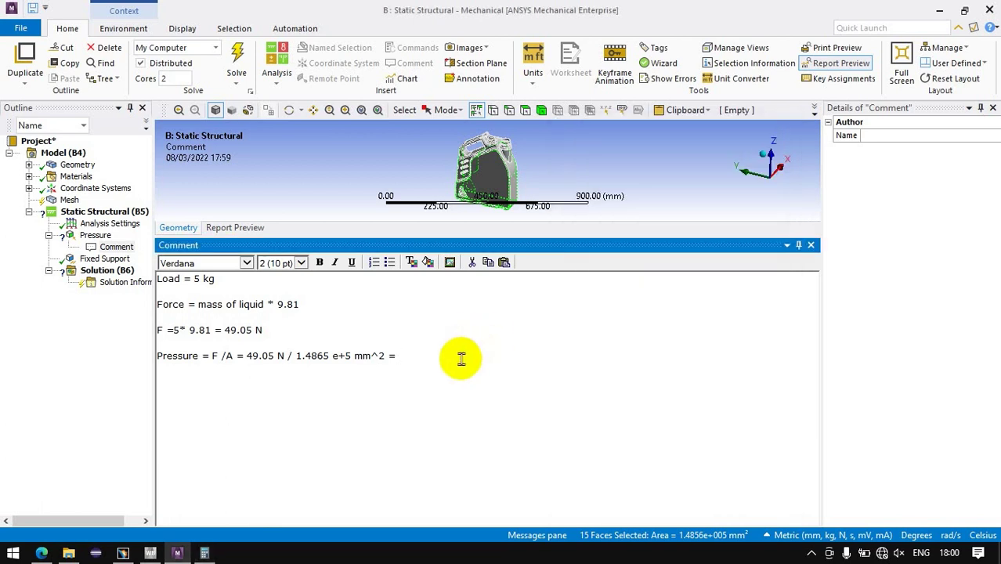
type("3.2996972754793138244197780020182e-4")
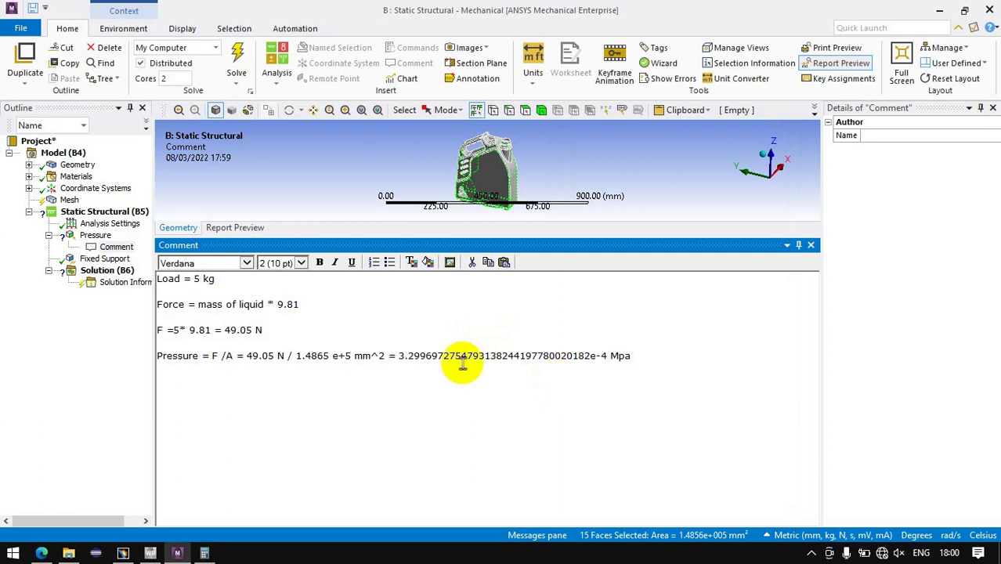
Set the Pressure load magnitude to 3.2997e-004 MPa.
left_click(95, 235)
left_click(940, 227)
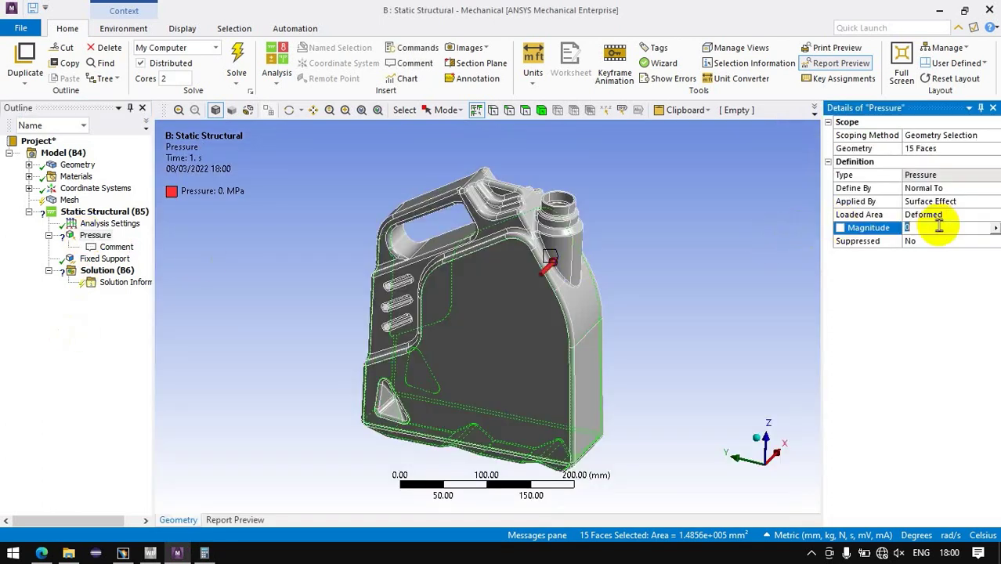
left_click(748, 305)
Insert Total Deformation and two Equivalent (von-Mises) Stress results under Solution.
scroll(619, 297, "down", 2)
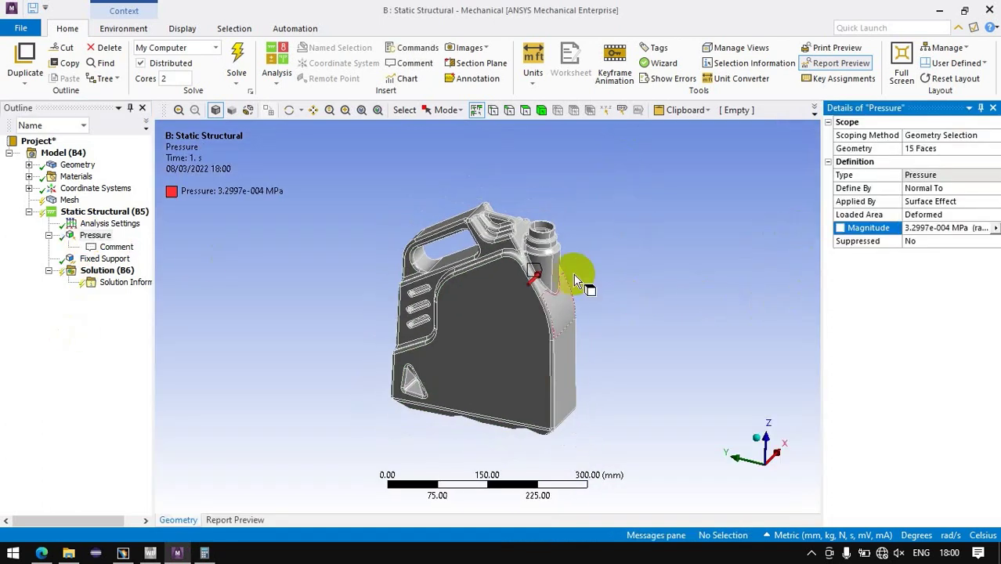
left_click(102, 270)
right_click(96, 271)
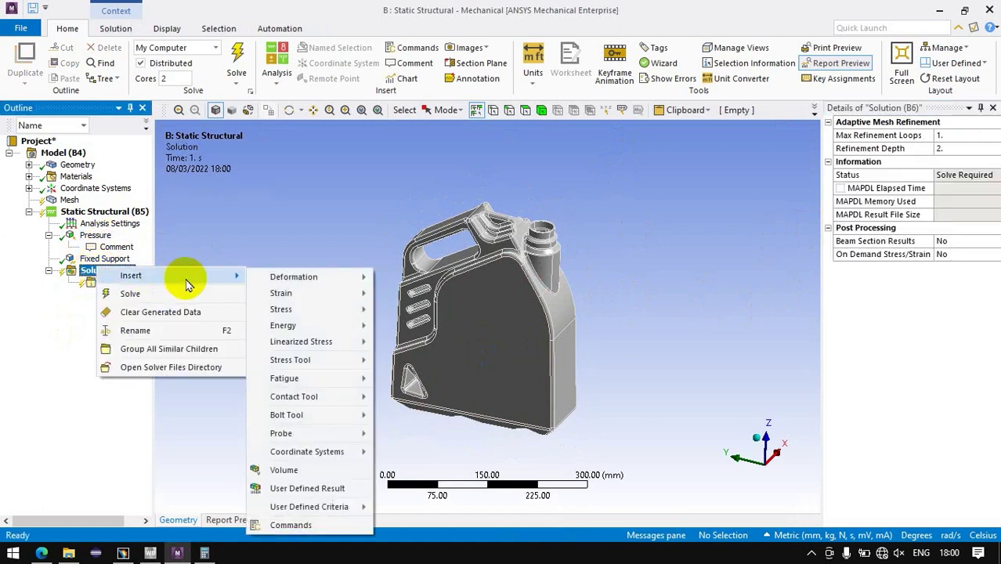
left_click(406, 279)
left_click(106, 270)
right_click(109, 274)
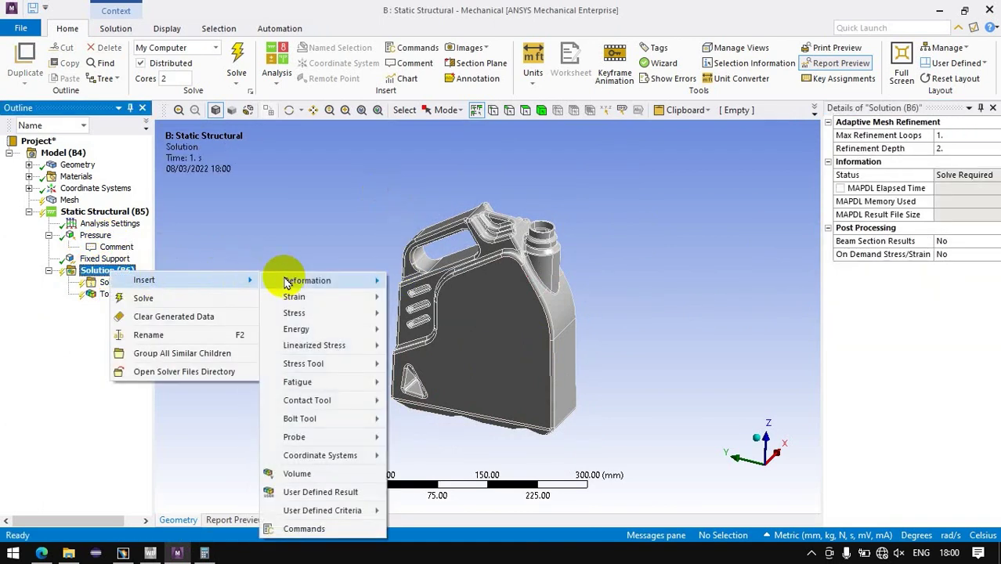
left_click(452, 298)
left_click(100, 271)
right_click(116, 270)
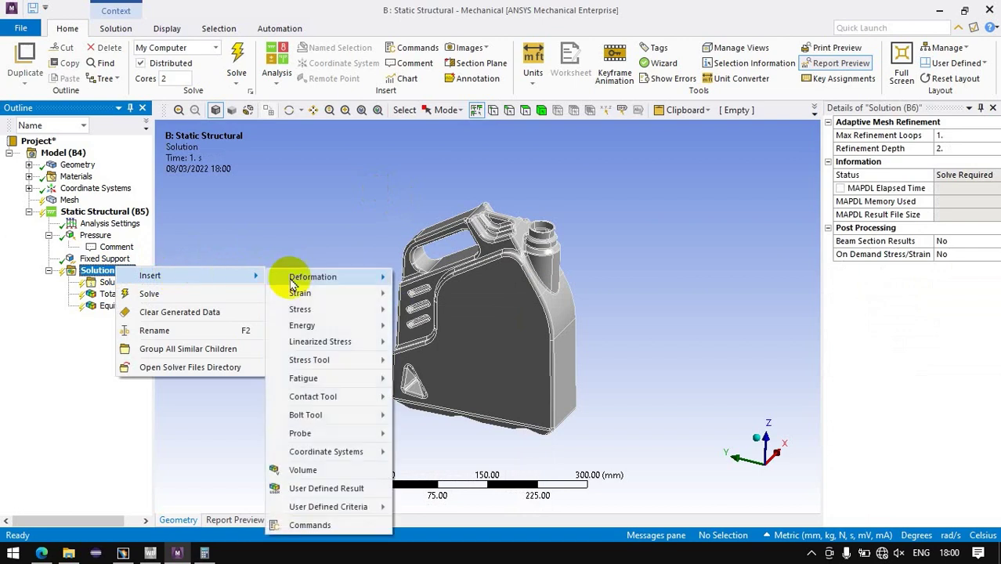
left_click(454, 310)
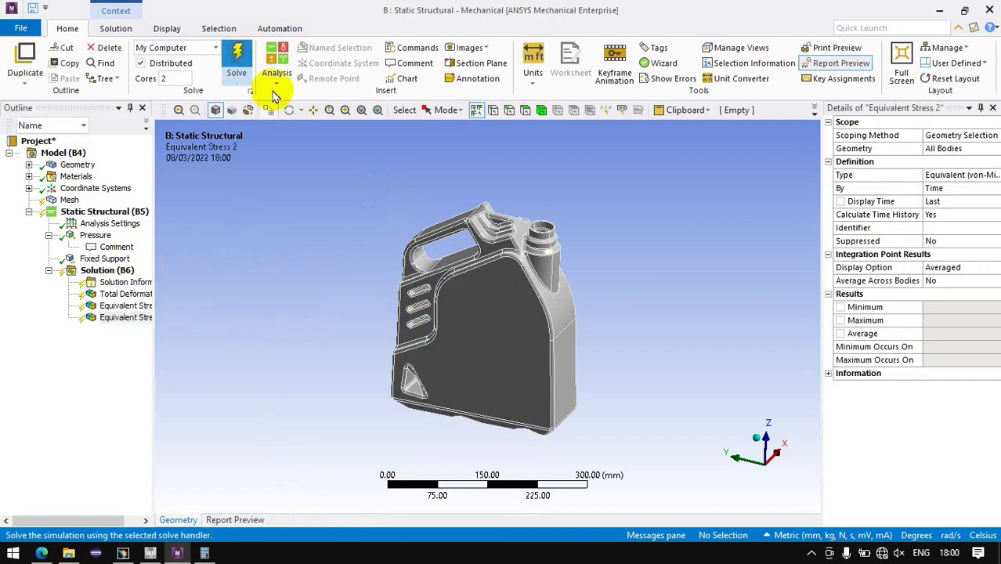
Solve, show the stress contour with No WireFrame edges from the side, and open Solution Information.
left_click(237, 59)
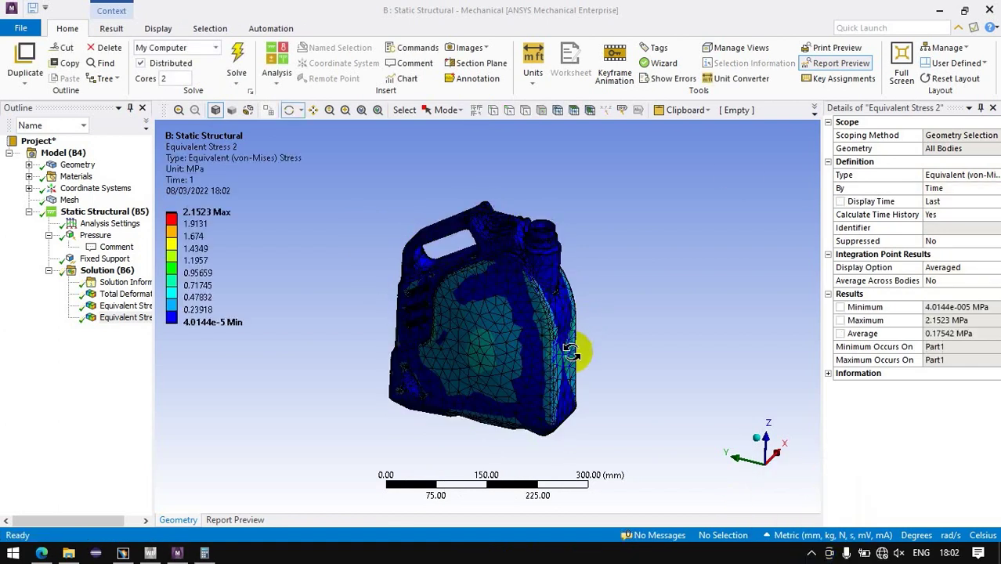
scroll(514, 335, "up", 3)
left_click(111, 29)
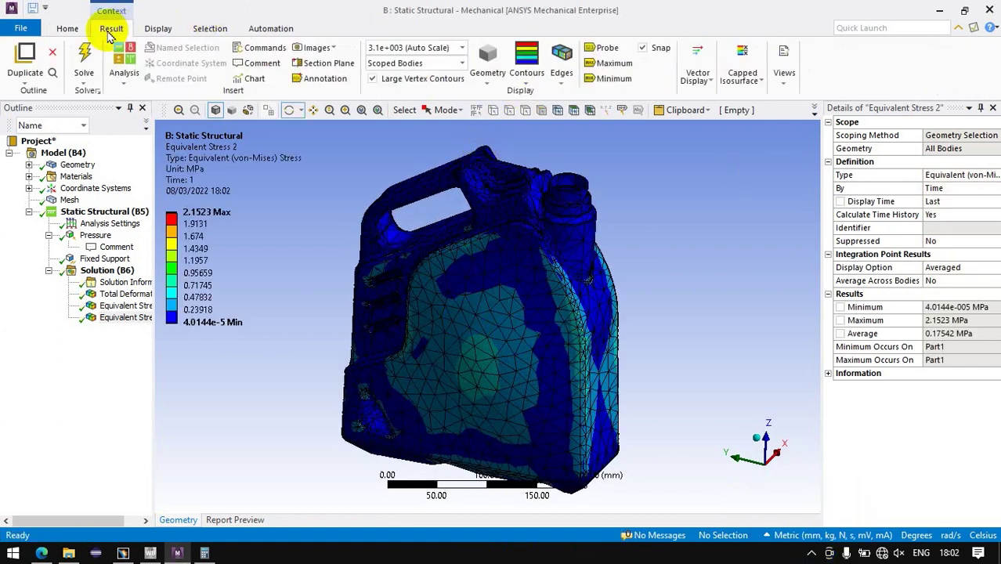
left_click(562, 76)
left_click(576, 94)
mouse_move(599, 217)
left_mouse_down()
mouse_move(576, 225)
mouse_move(458, 347)
mouse_move(597, 290)
mouse_move(584, 291)
left_mouse_up()
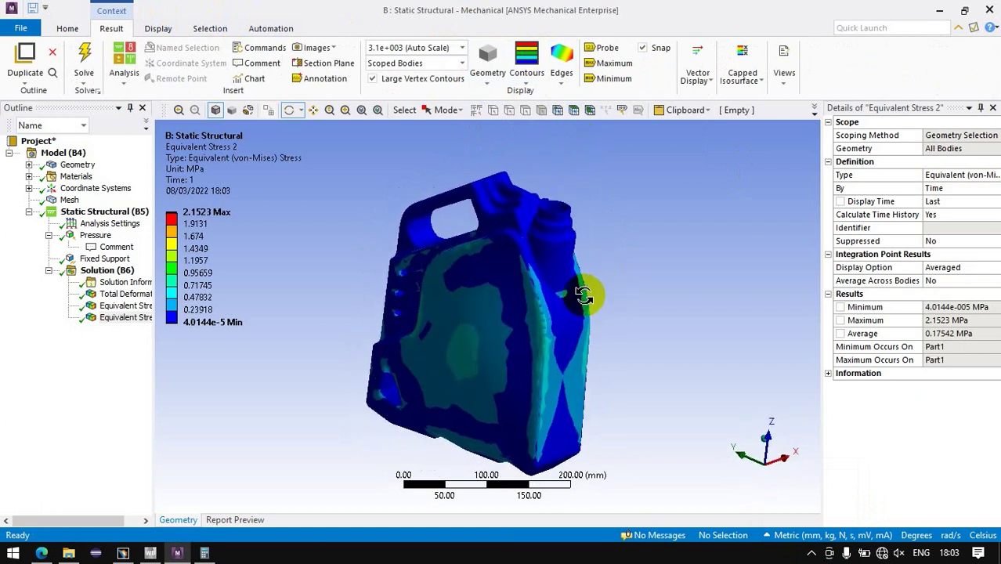
left_click(129, 282)
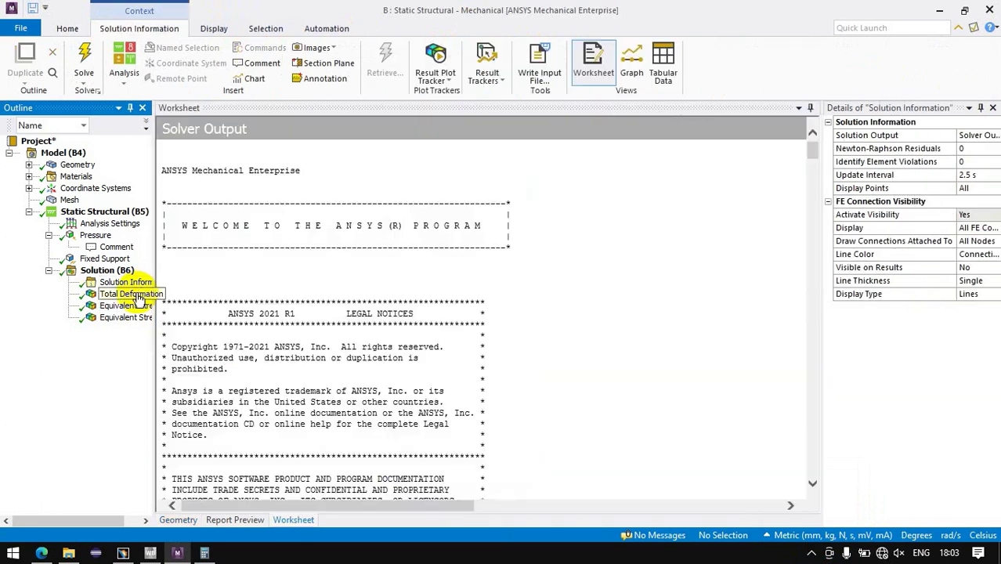
Display the Total Deformation result at 1.0 (True Scale).
left_click(129, 293)
mouse_move(486, 345)
left_mouse_down()
mouse_move(465, 362)
mouse_move(485, 345)
mouse_move(507, 284)
mouse_move(472, 322)
left_mouse_up()
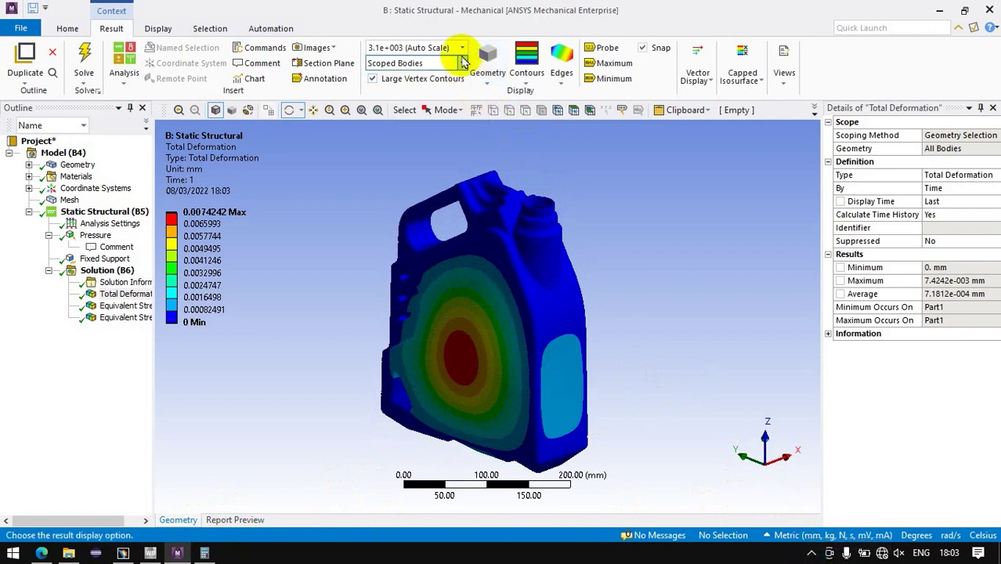
left_click(450, 48)
left_click(428, 72)
Show the result Graph panel, play the deformation animation, then select Equivalent Stress.
left_click(783, 63)
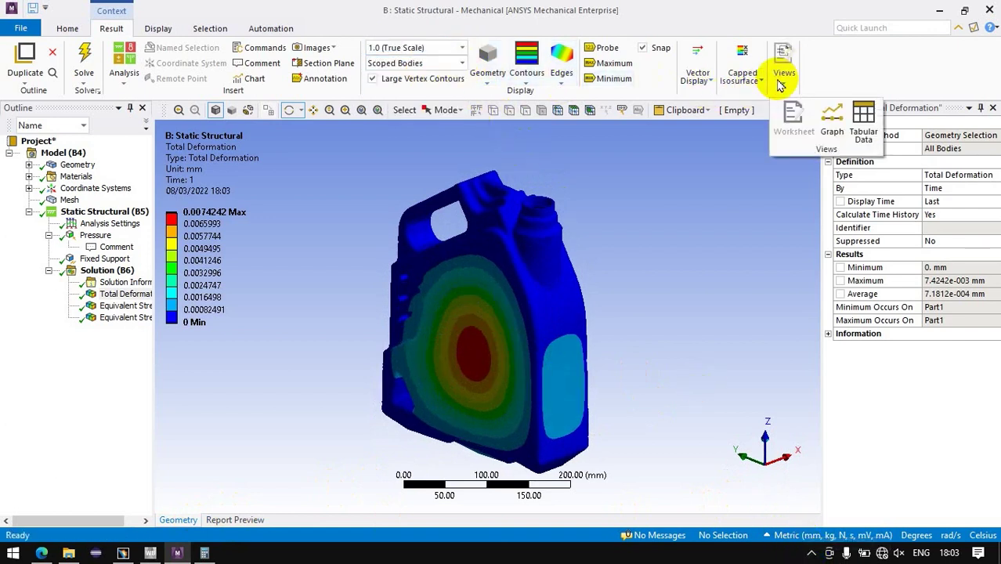
left_click(828, 118)
mouse_move(533, 246)
left_mouse_down()
mouse_move(926, 405)
mouse_move(913, 344)
left_mouse_up()
left_click(911, 406)
mouse_move(564, 337)
left_mouse_down()
mouse_move(602, 344)
mouse_move(576, 324)
left_mouse_up()
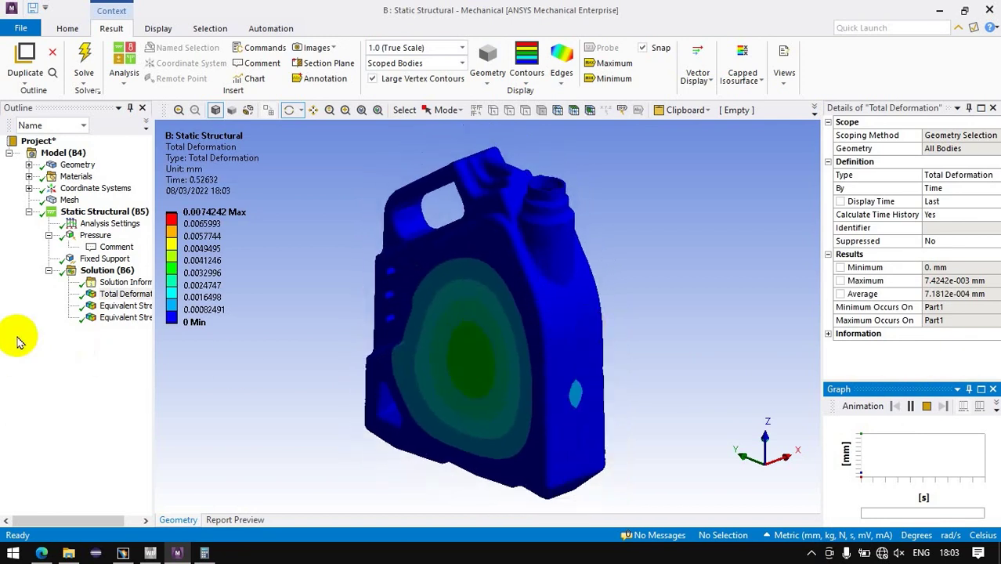
left_click(117, 306)
Play the stress animations for Equivalent Stress and Equivalent Stress 2, then reselect Equivalent Stress.
left_click(910, 406)
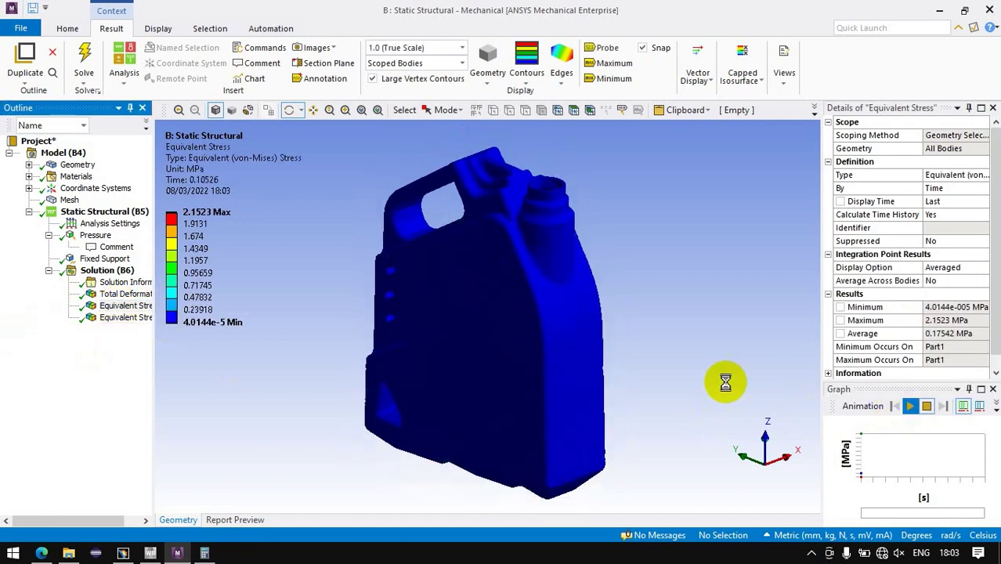
left_click(121, 317)
left_click(915, 407)
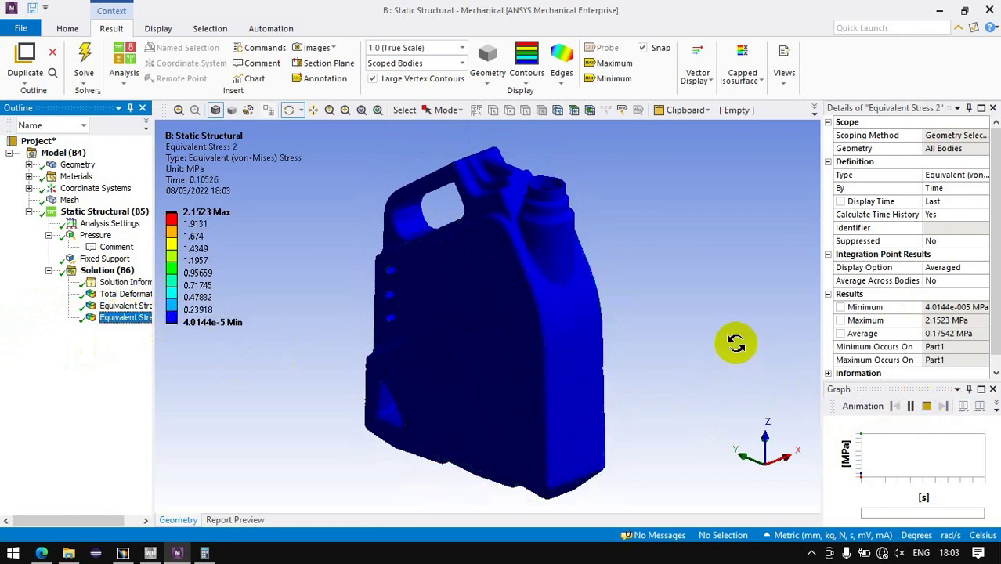
left_click(107, 270)
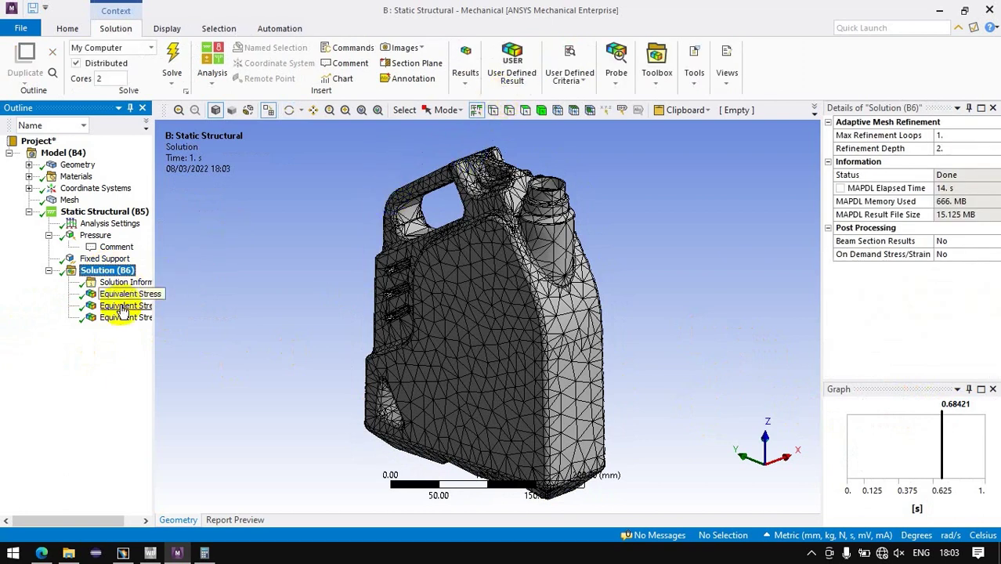
left_click(121, 307)
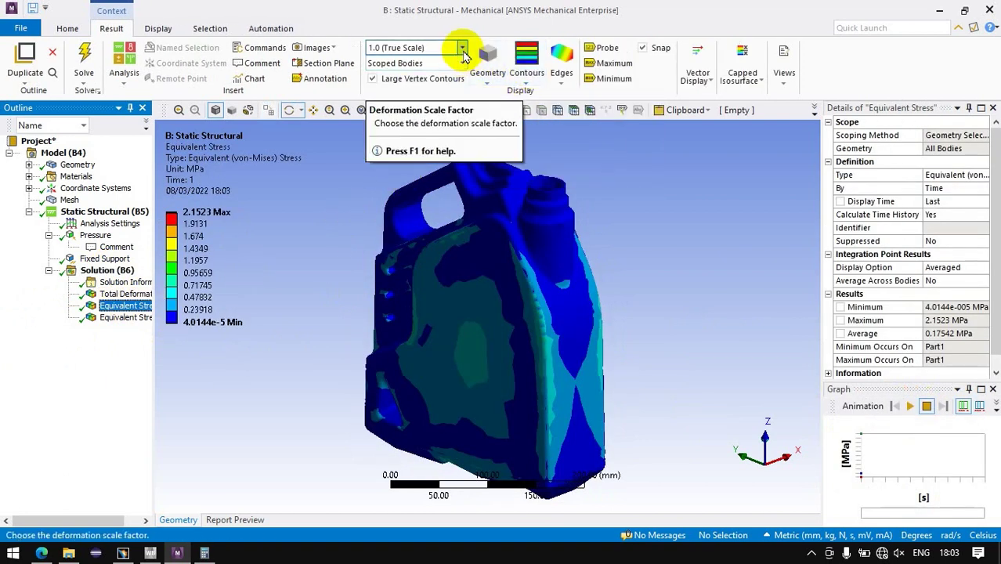
Exaggerate the deformation to 1.5e+004 (5x Auto) and rotate to inspect bulging.
left_click(463, 48)
left_click(416, 108)
mouse_move(460, 220)
left_mouse_down()
mouse_move(427, 317)
mouse_move(619, 284)
mouse_move(780, 298)
mouse_move(715, 299)
mouse_move(693, 284)
mouse_move(566, 286)
mouse_move(550, 338)
mouse_move(556, 326)
left_mouse_up()
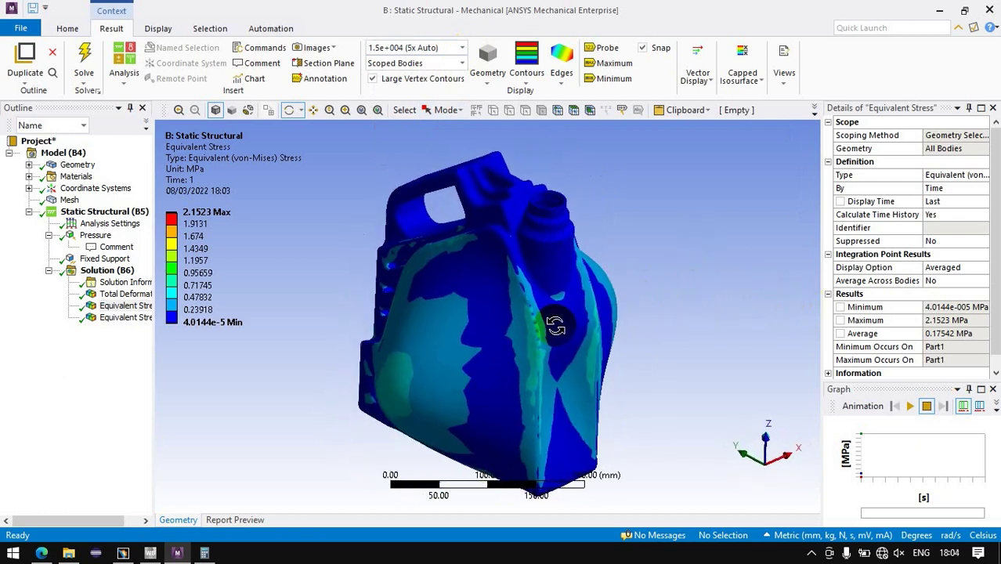
Return the display to 1.0 (True Scale) showing All Bodies.
left_click(461, 48)
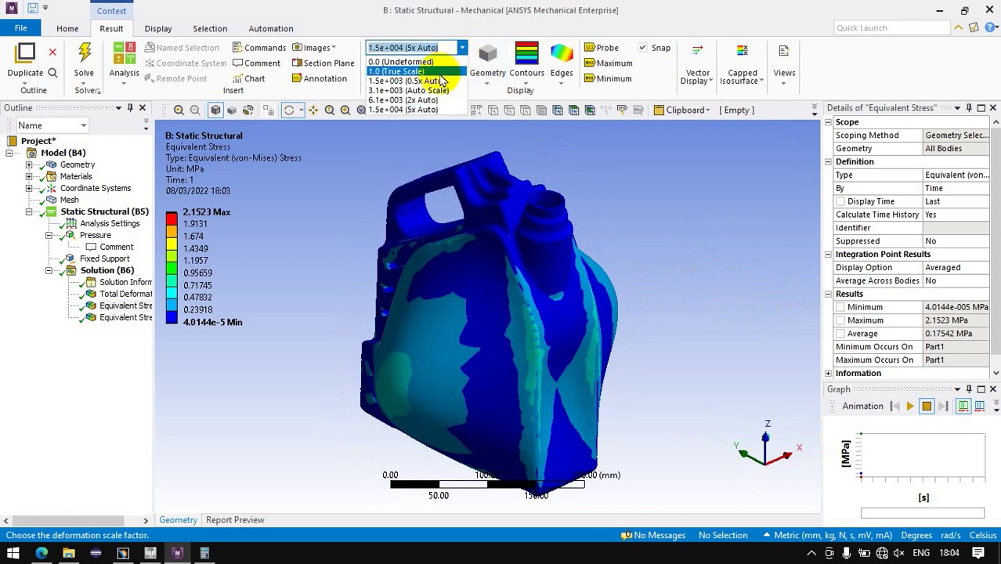
left_click(423, 71)
left_click(462, 62)
left_click(443, 77)
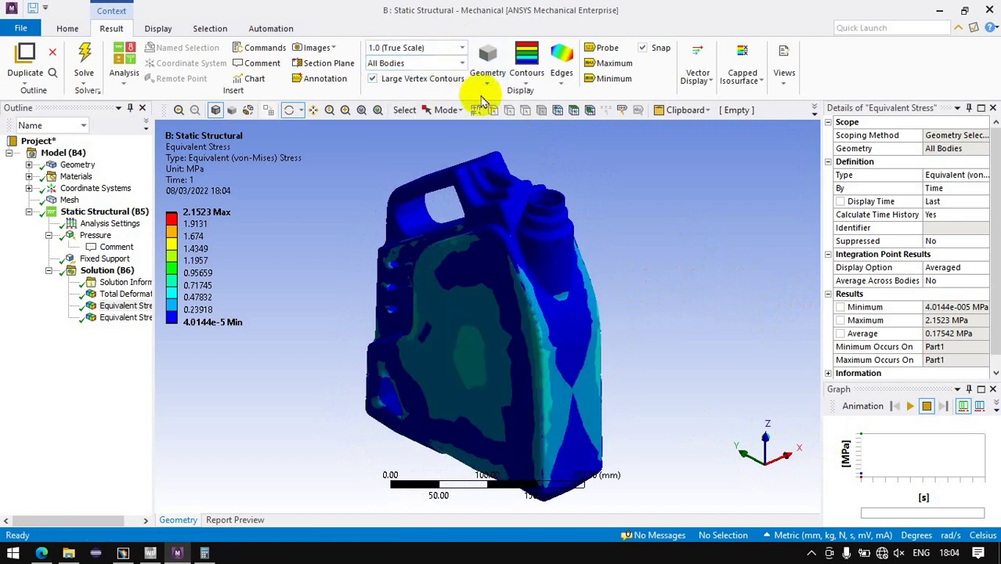